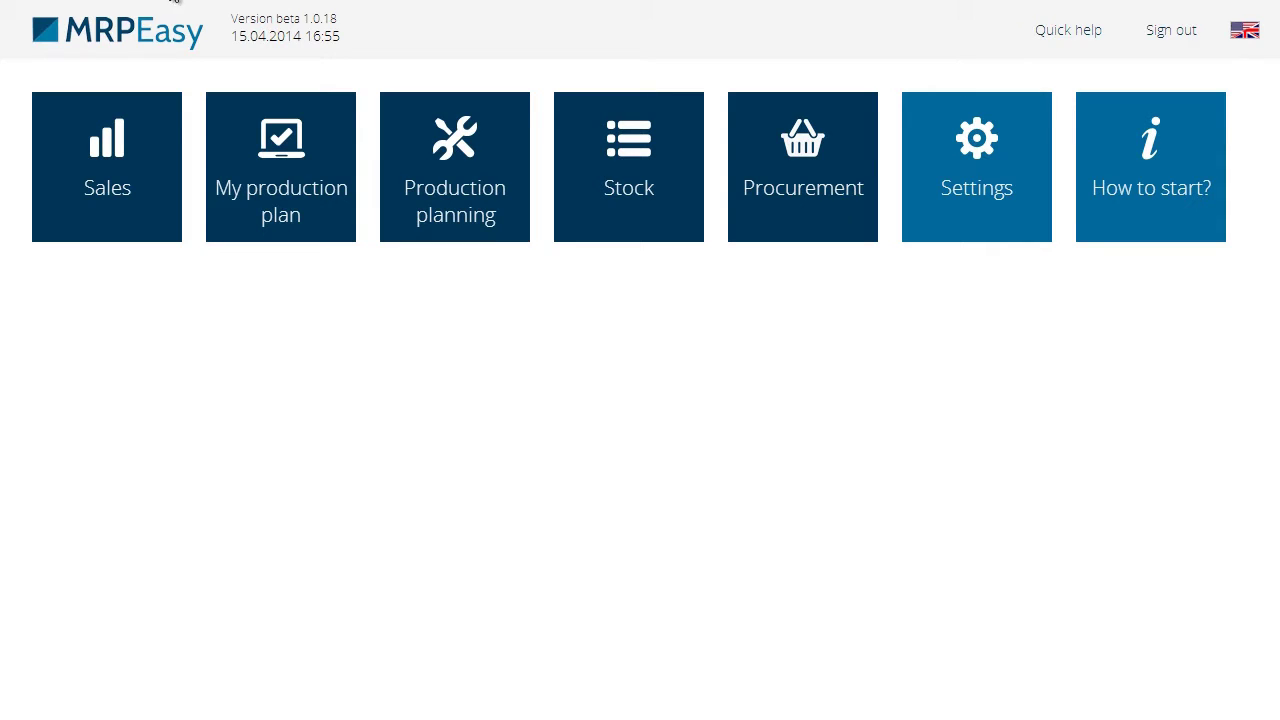
Open customer Furniture Alley Ltd from the Customers list and start a new contact person
left_click(146, 150)
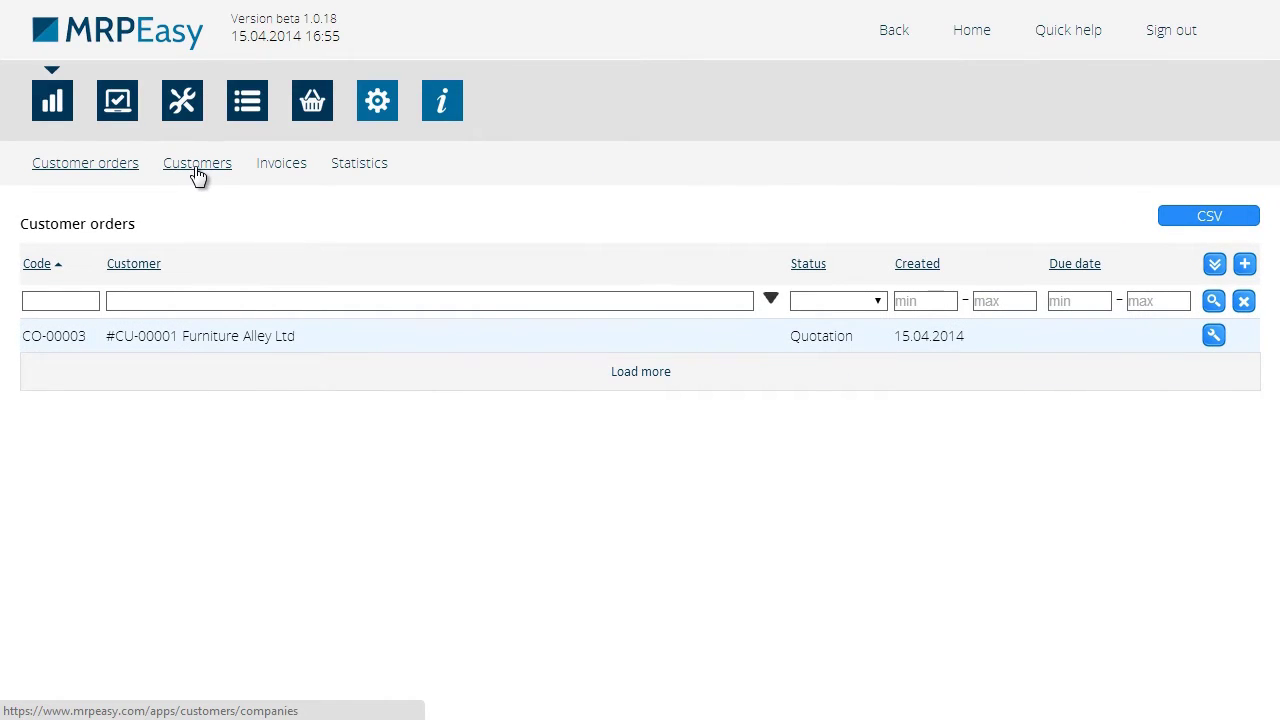
left_click(197, 166)
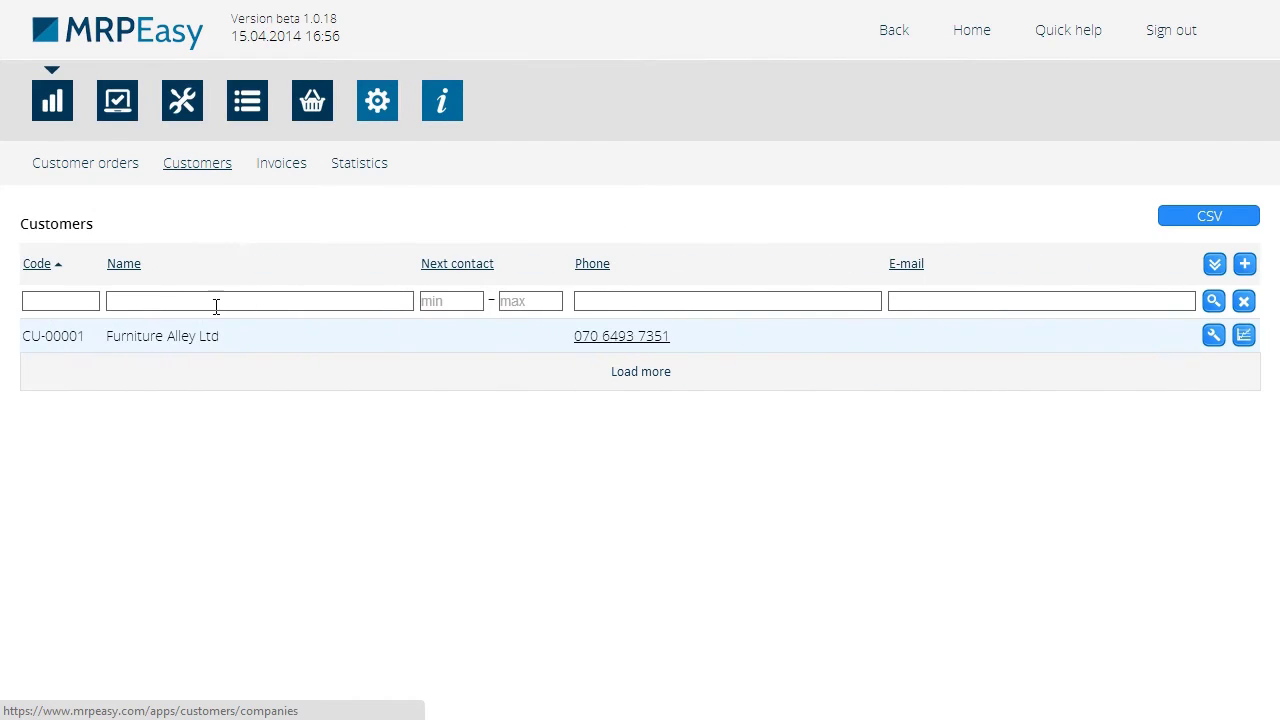
left_click(1214, 337)
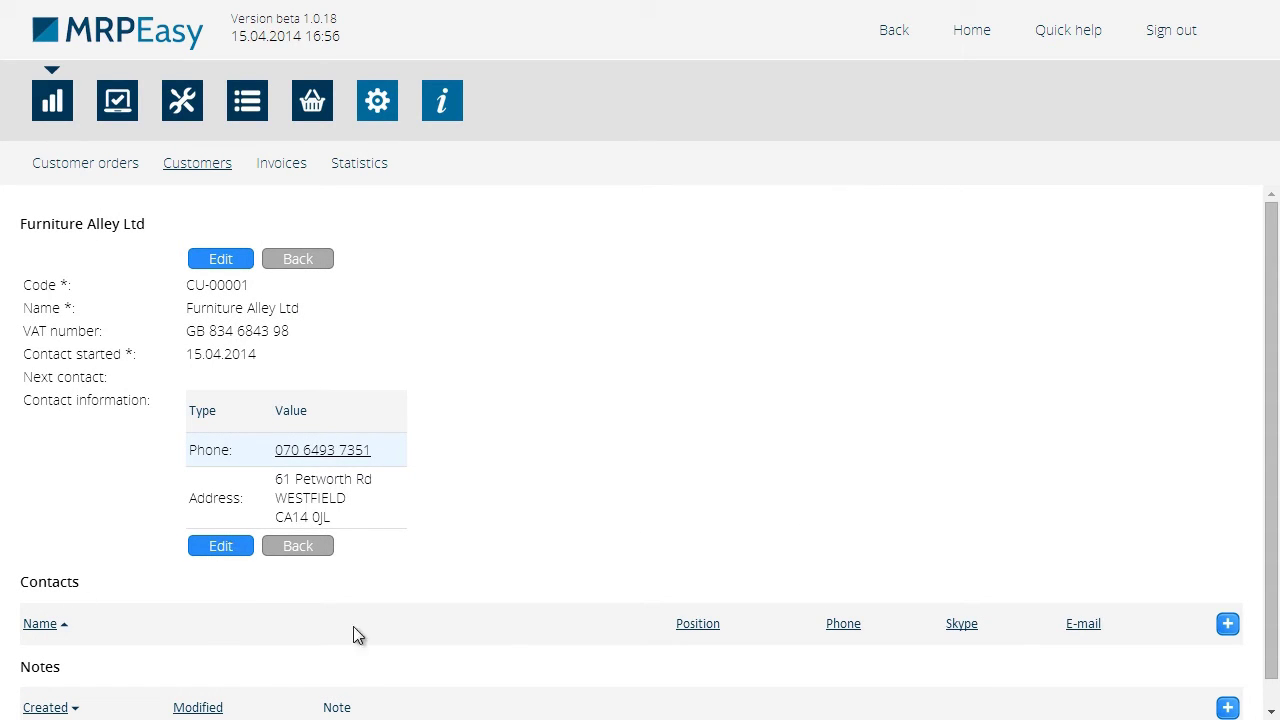
left_click(1227, 626)
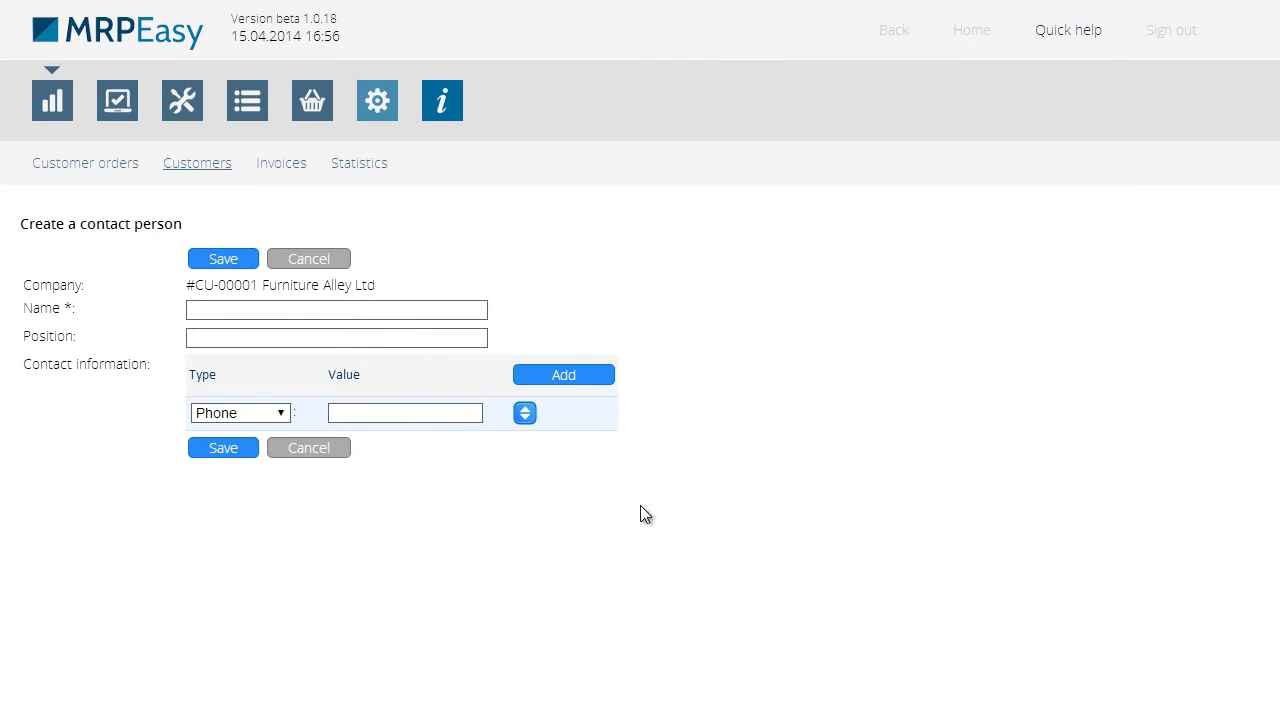
Enter the contact's full name, position Purchasing Manager, and phone number
left_click(395, 310)
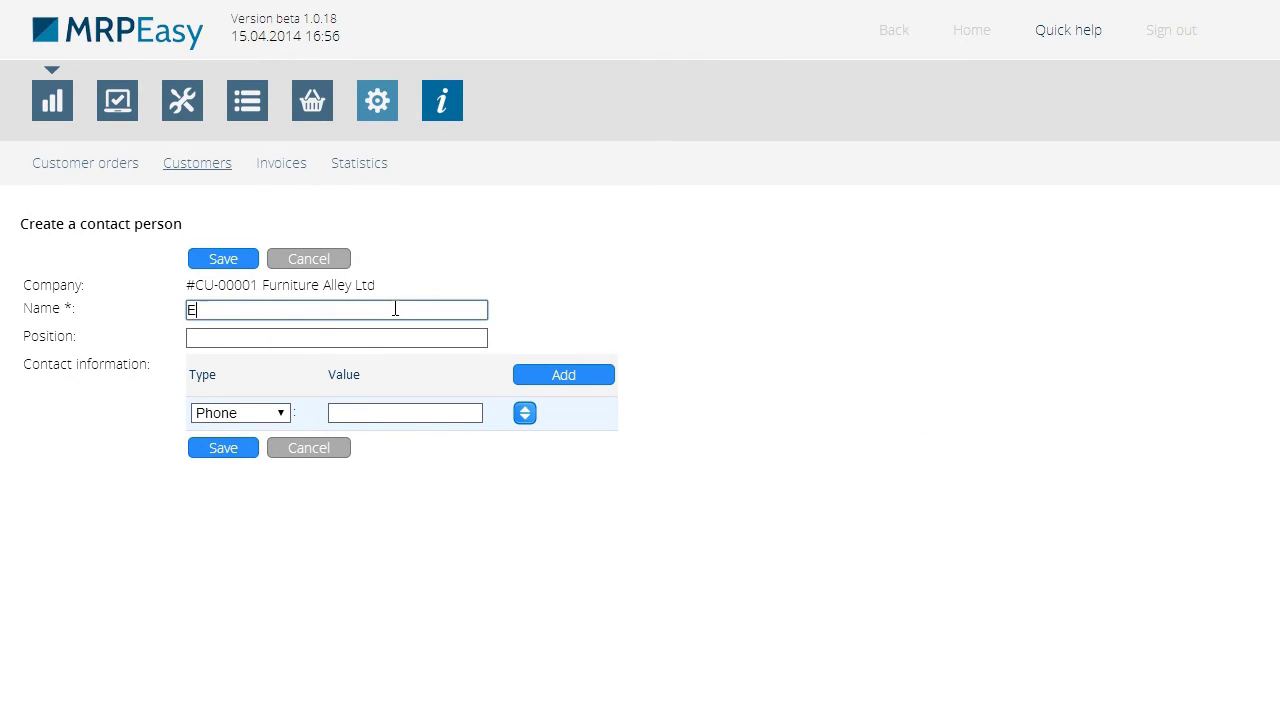
left_click(404, 337)
type("Pur")
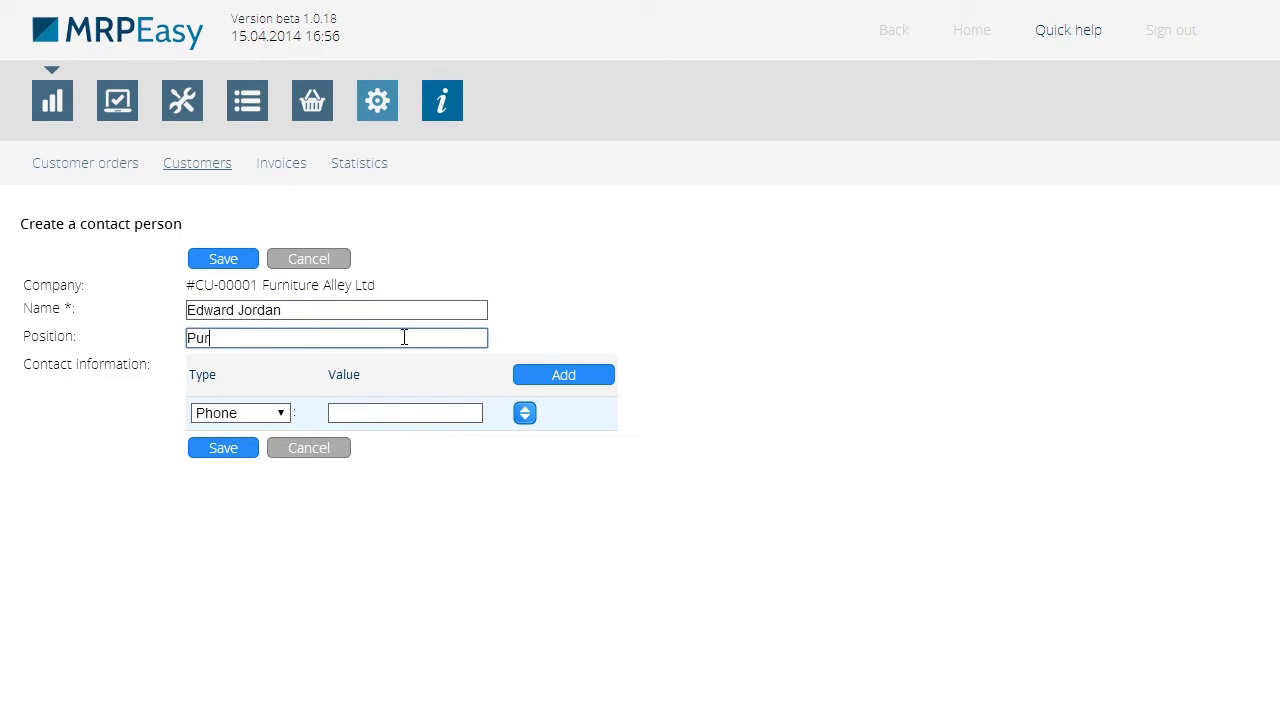
type("chasing ")
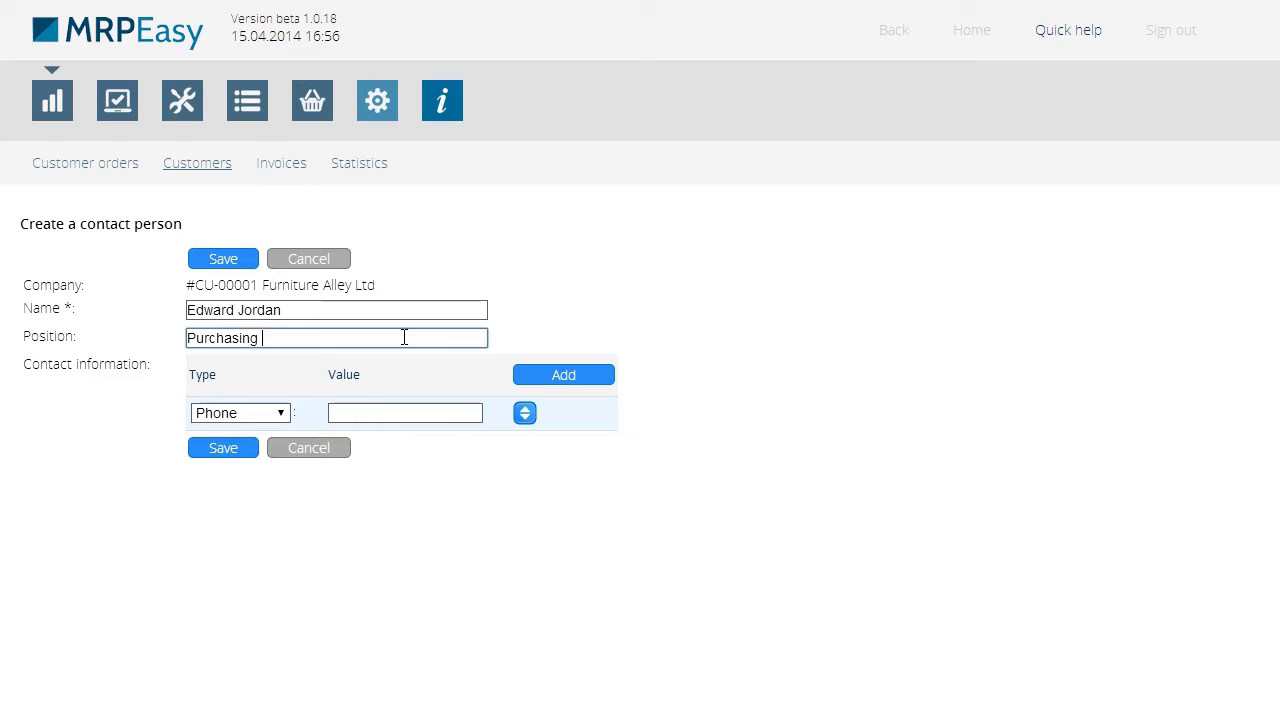
type("Manager")
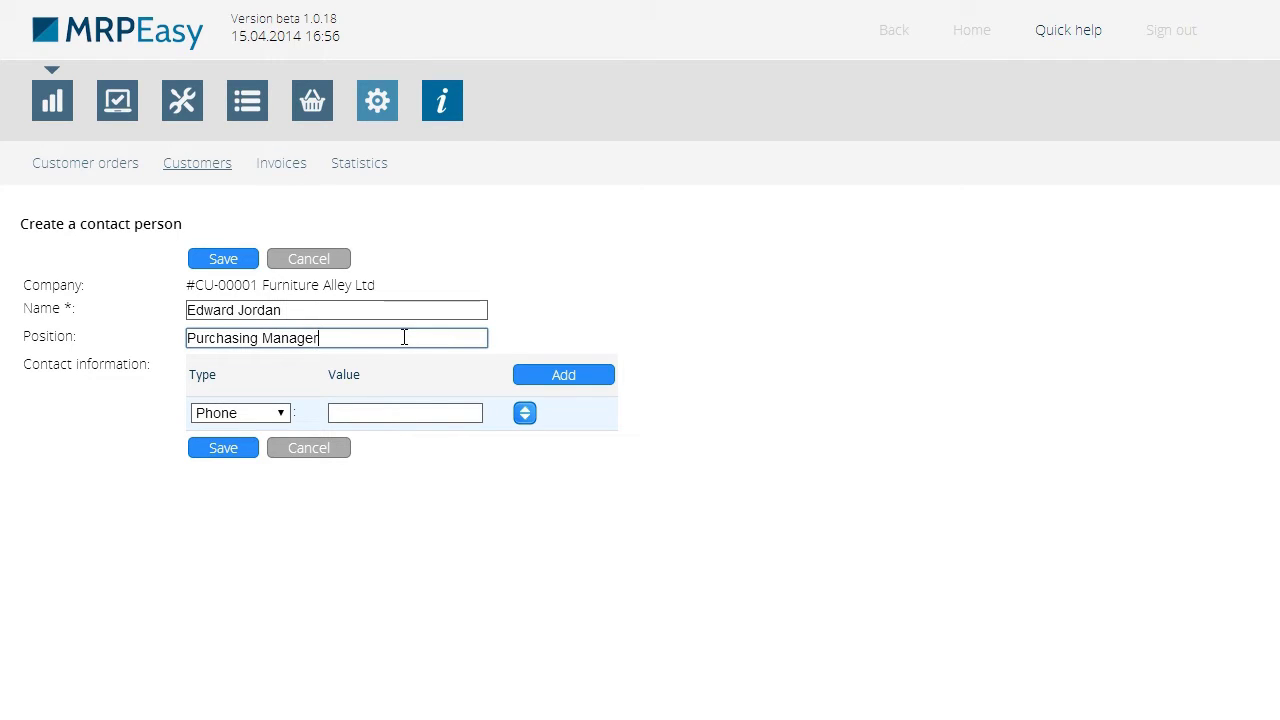
left_click(411, 415)
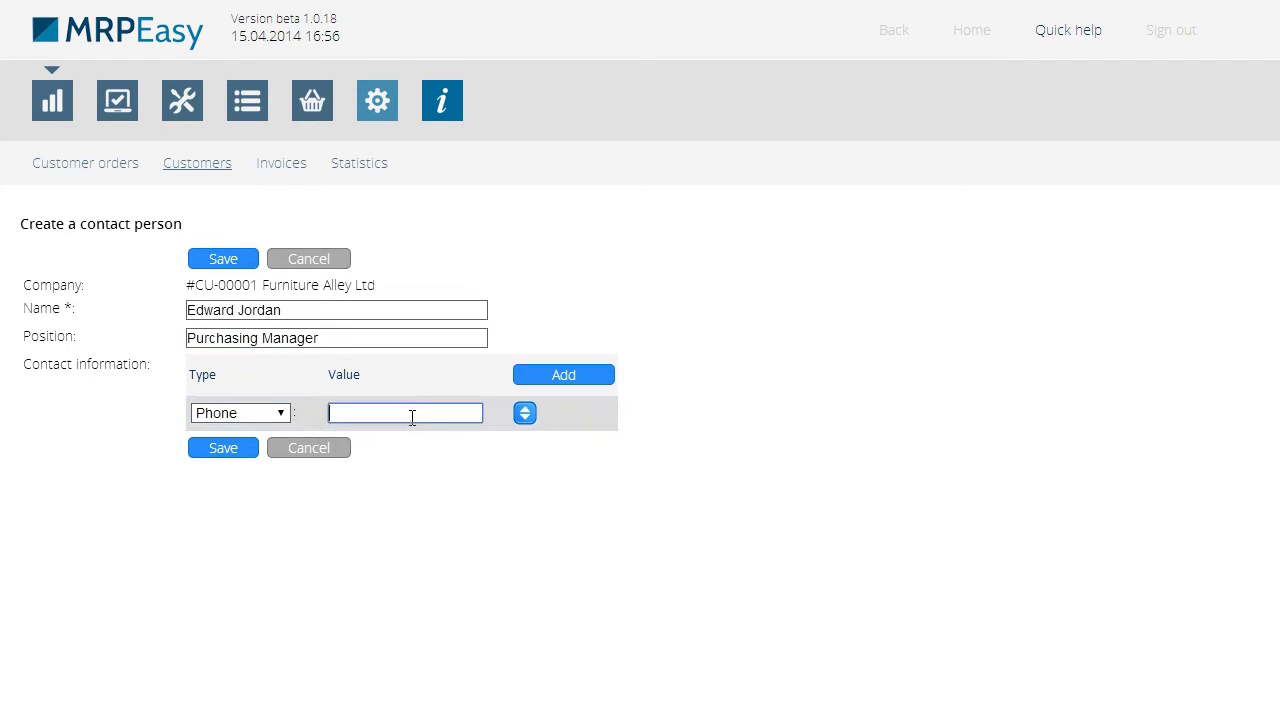
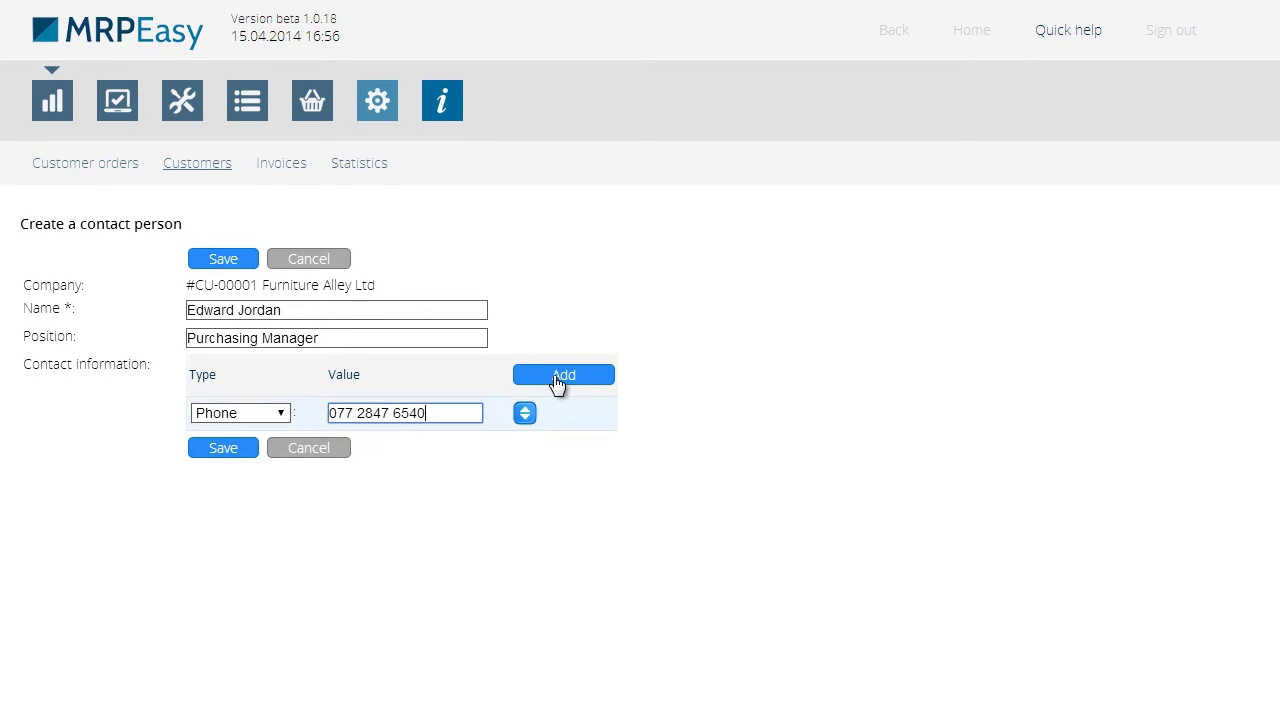
Add a Skype entry with the contact's Skype name and save the contact person
left_click(558, 378)
left_click(277, 446)
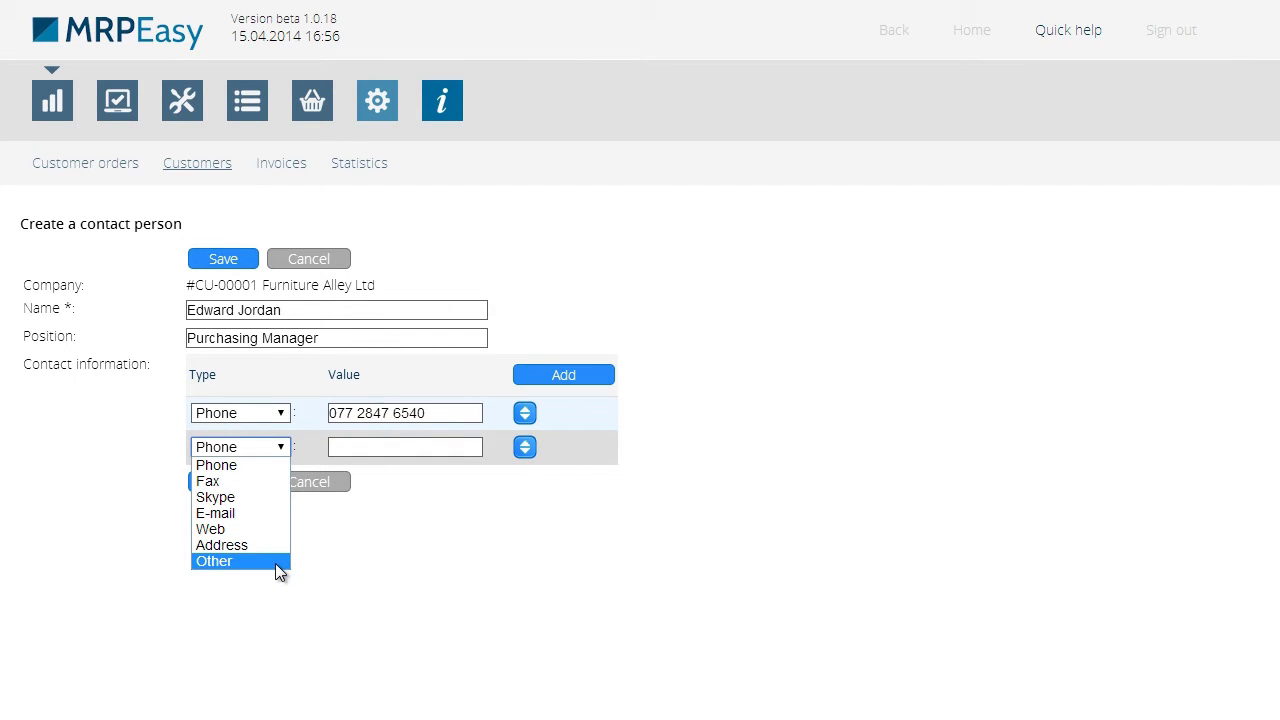
left_click(275, 496)
left_click(403, 444)
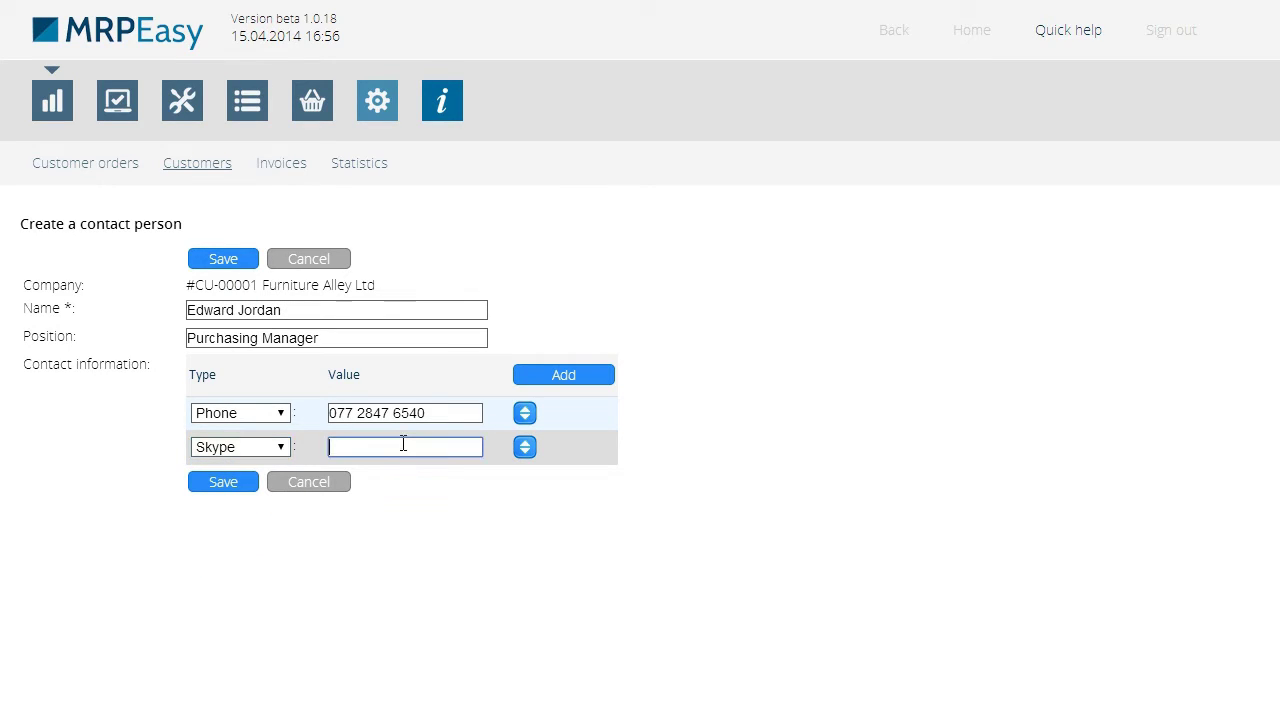
type("furniture.alley")
left_click(235, 481)
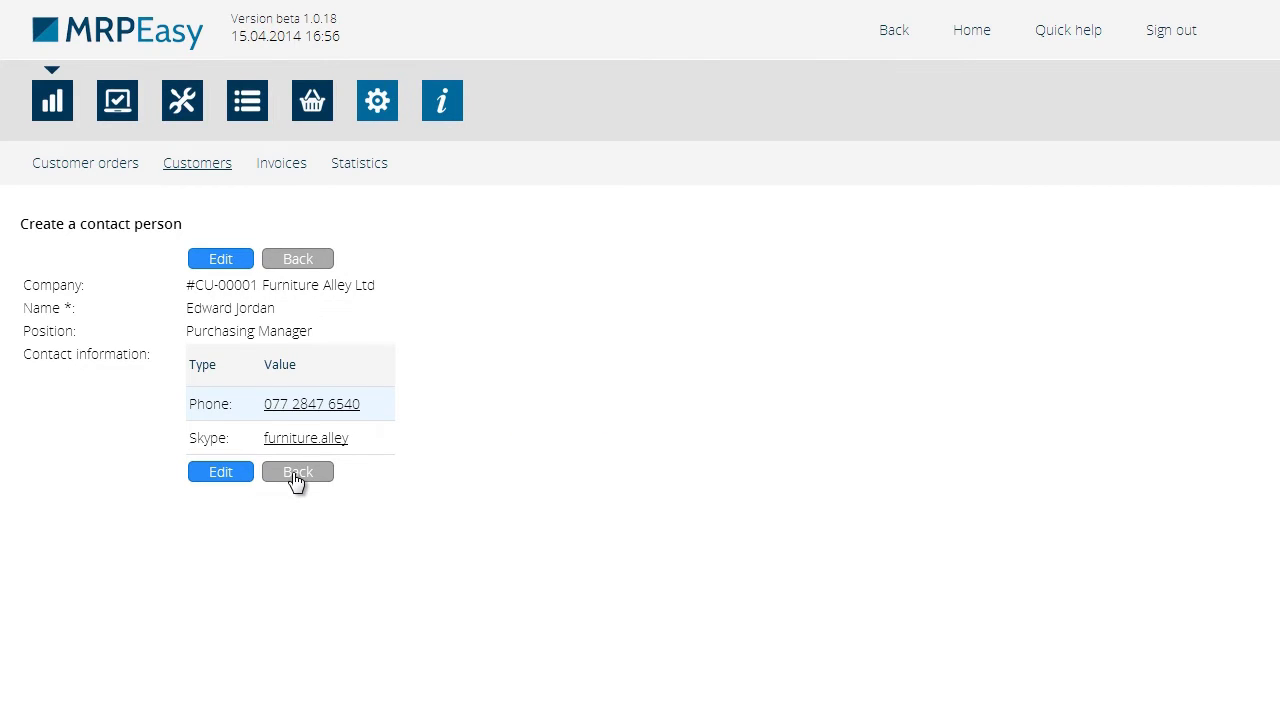
Add and save the note 'Asked to call tomorrow' on Furniture Alley Ltd's record
left_click(297, 478)
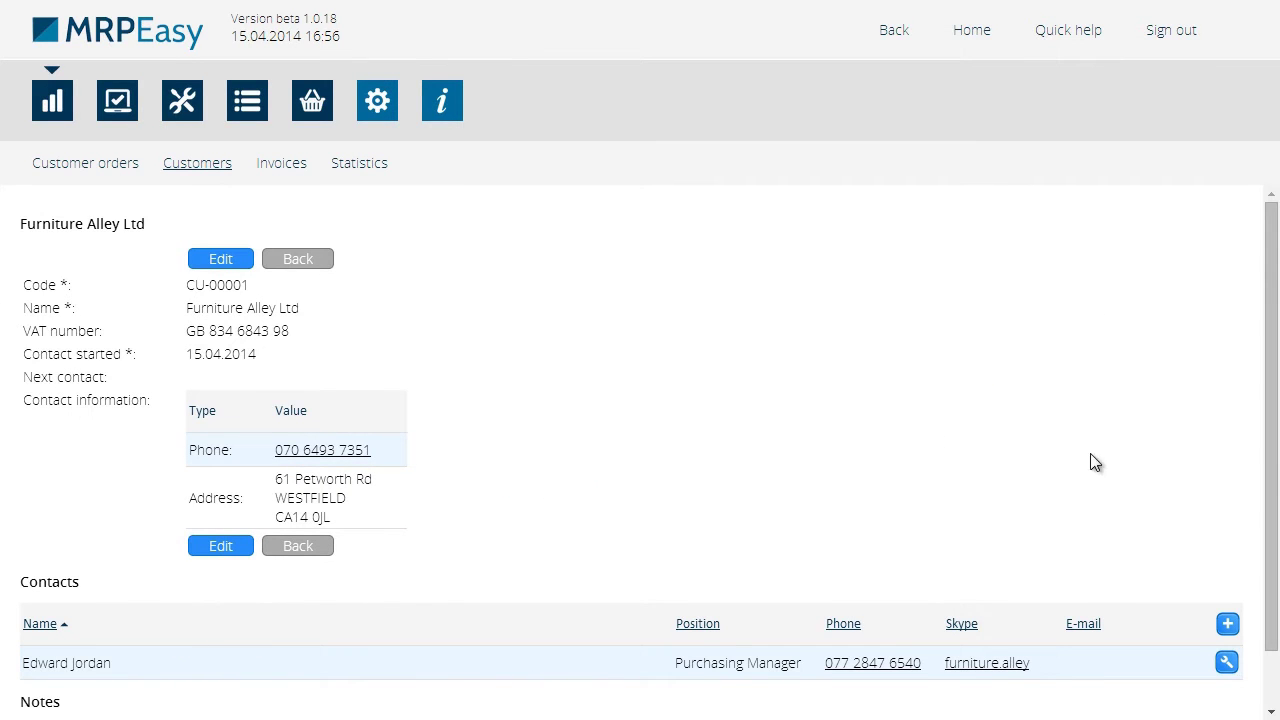
left_click_drag(1274, 480, 1274, 588)
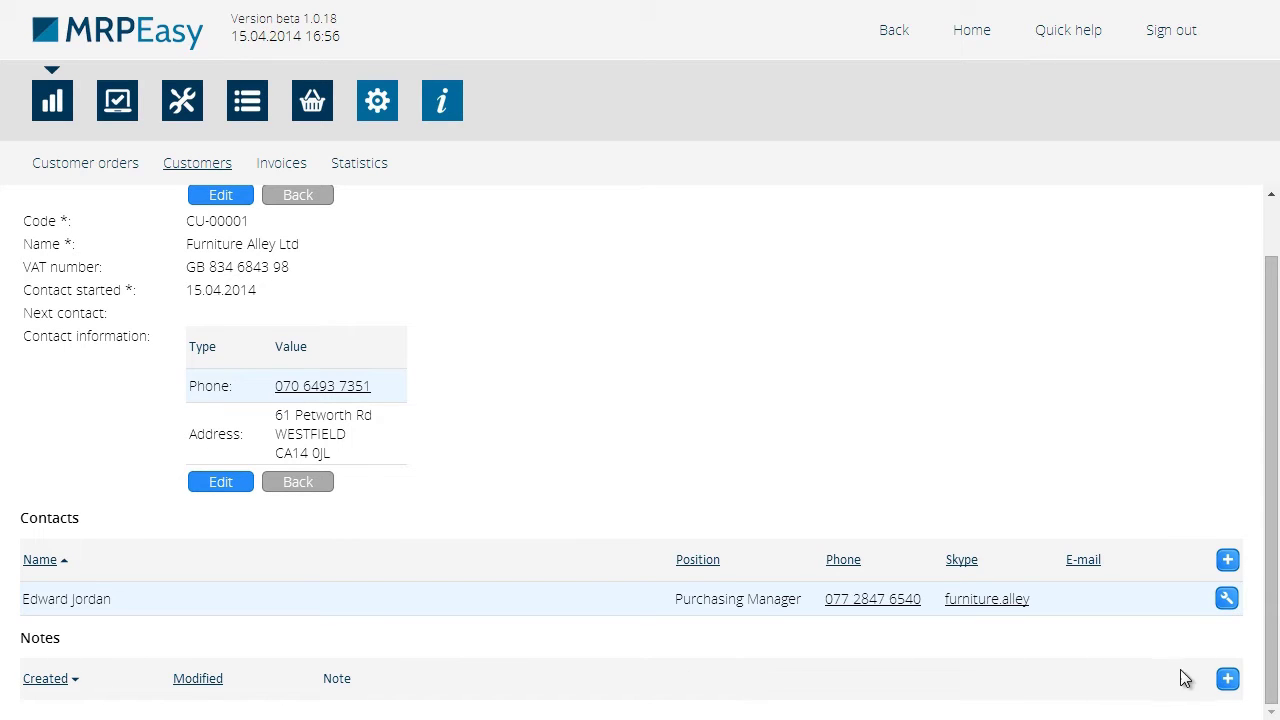
left_click(1228, 680)
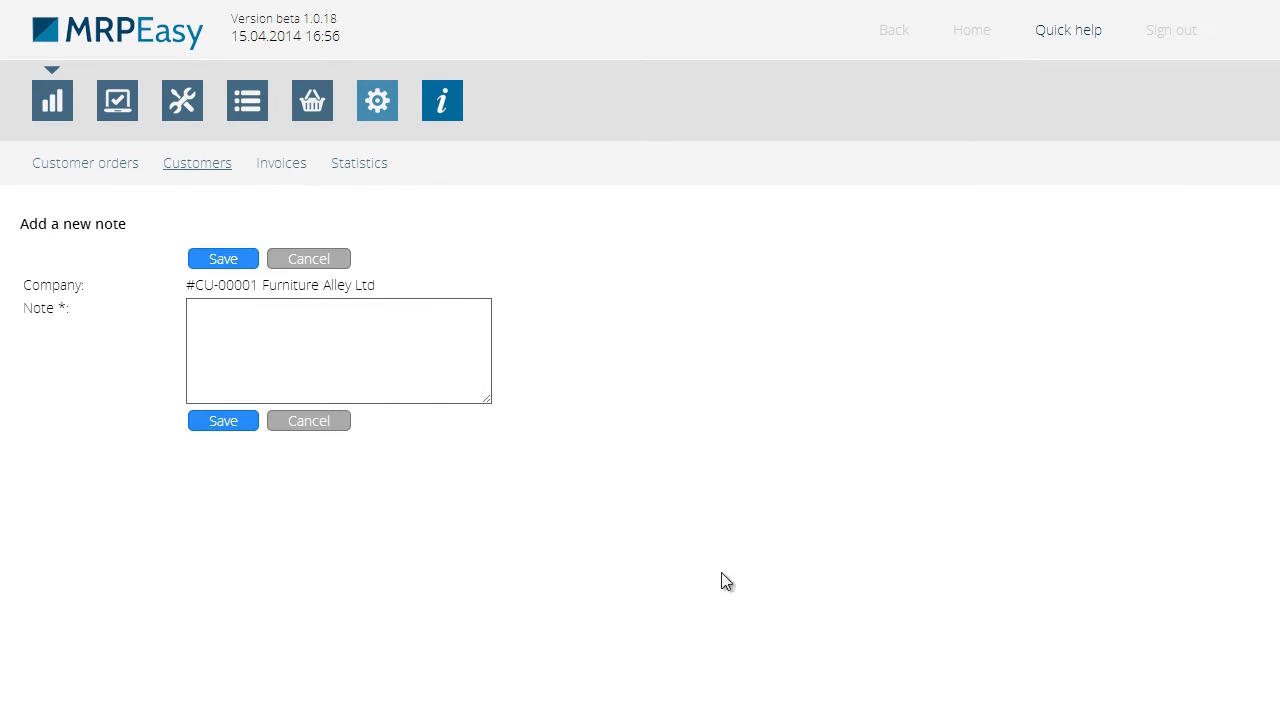
left_click(430, 351)
type("Asked ")
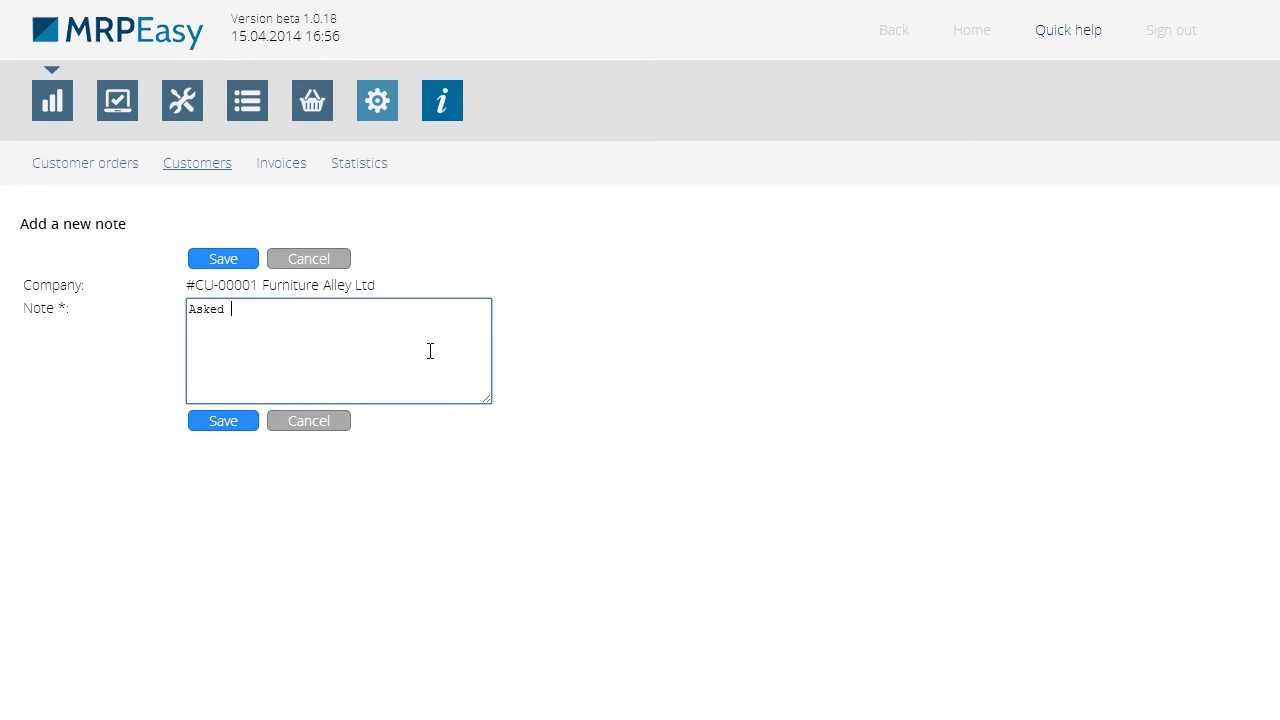
type("to call tomorrow")
left_click(226, 421)
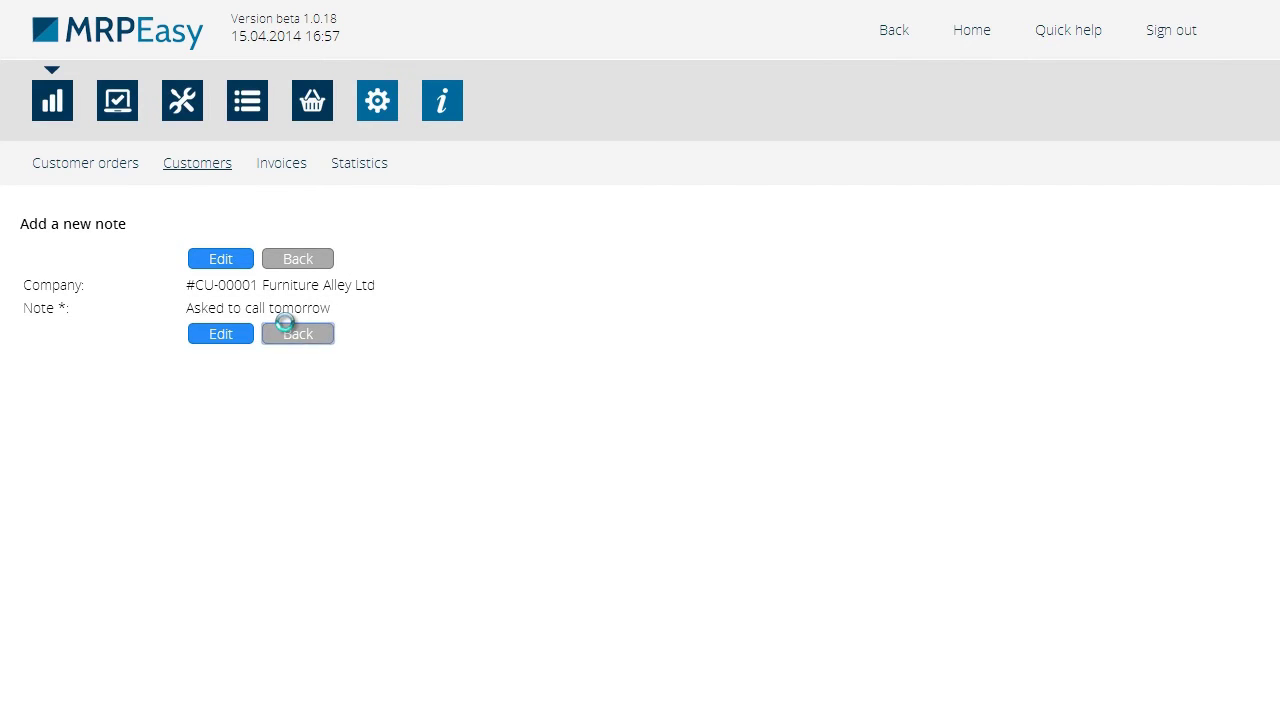
left_click(288, 333)
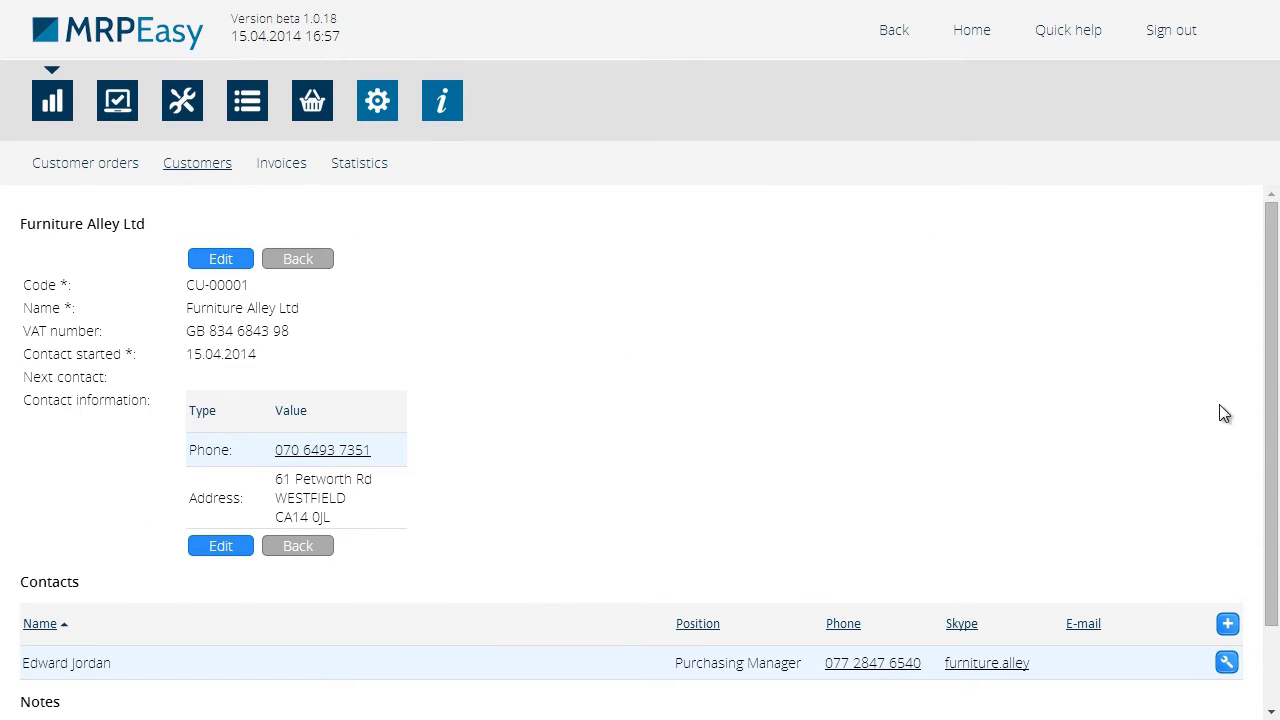
left_click_drag(1265, 434, 1265, 512)
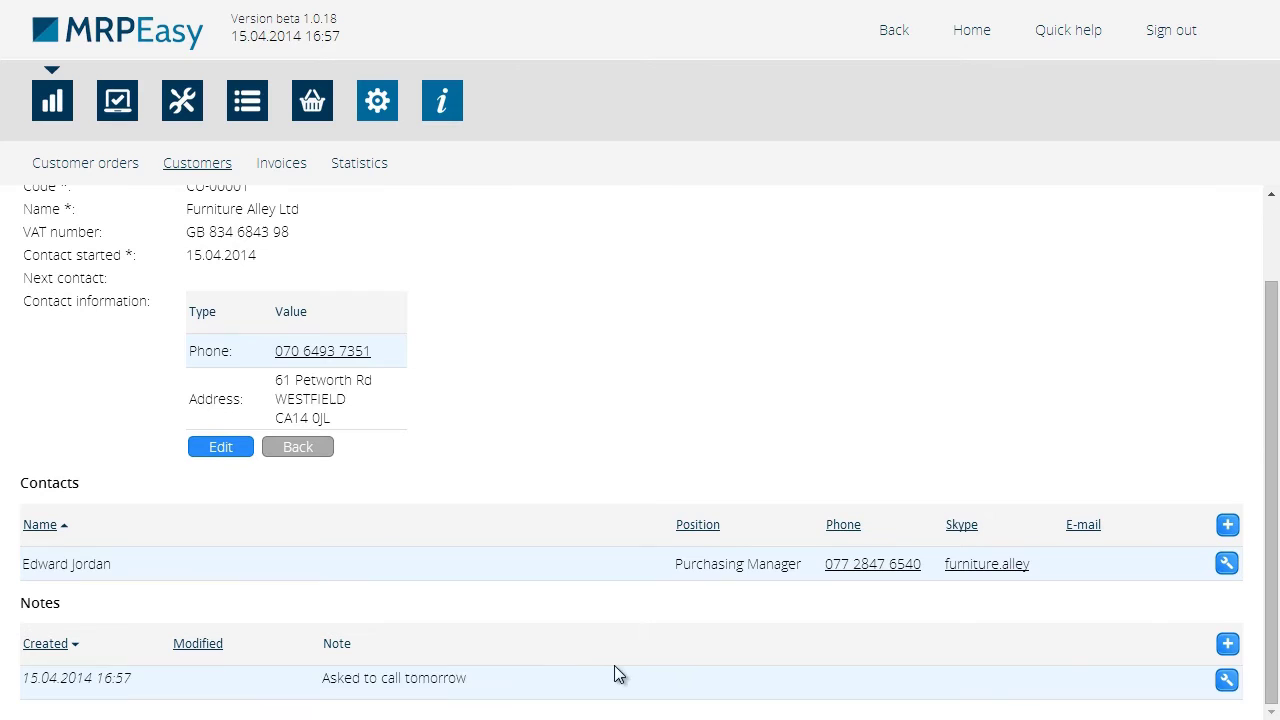
Edit the customer and set Next contact to 16 April 2014 at 14:30
left_click(238, 457)
mouse_move(93, 403)
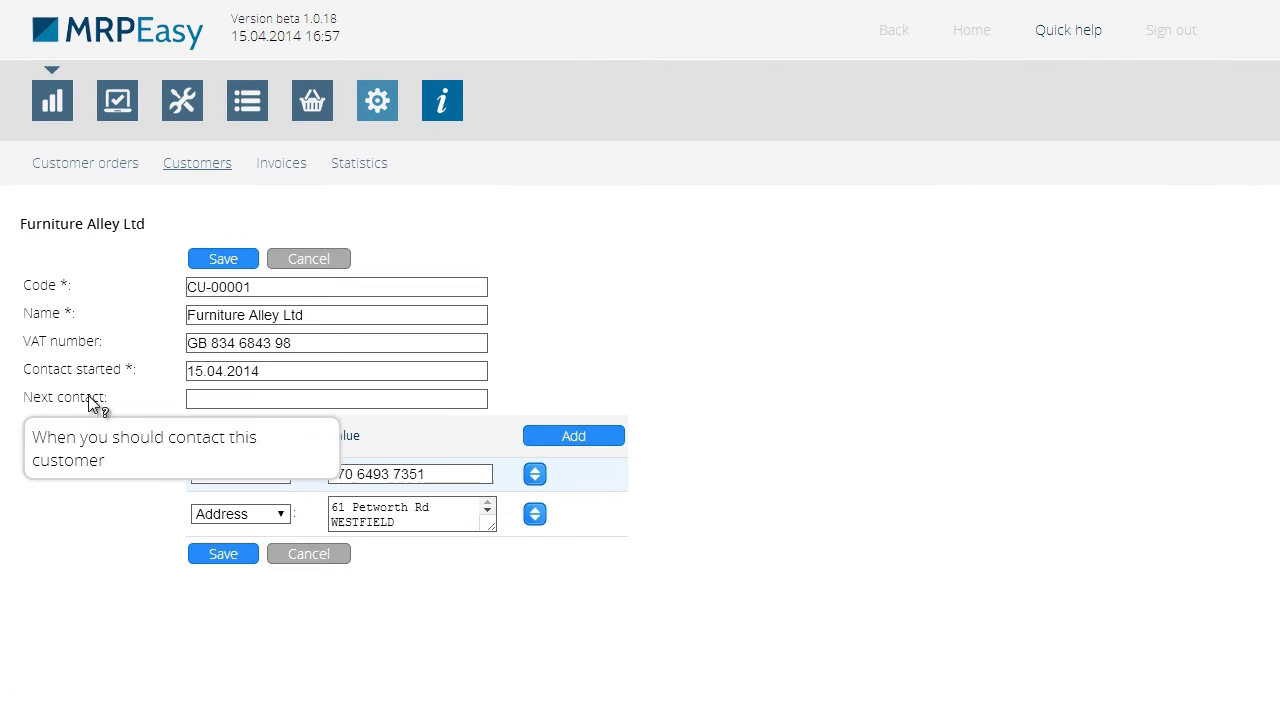
left_click(223, 399)
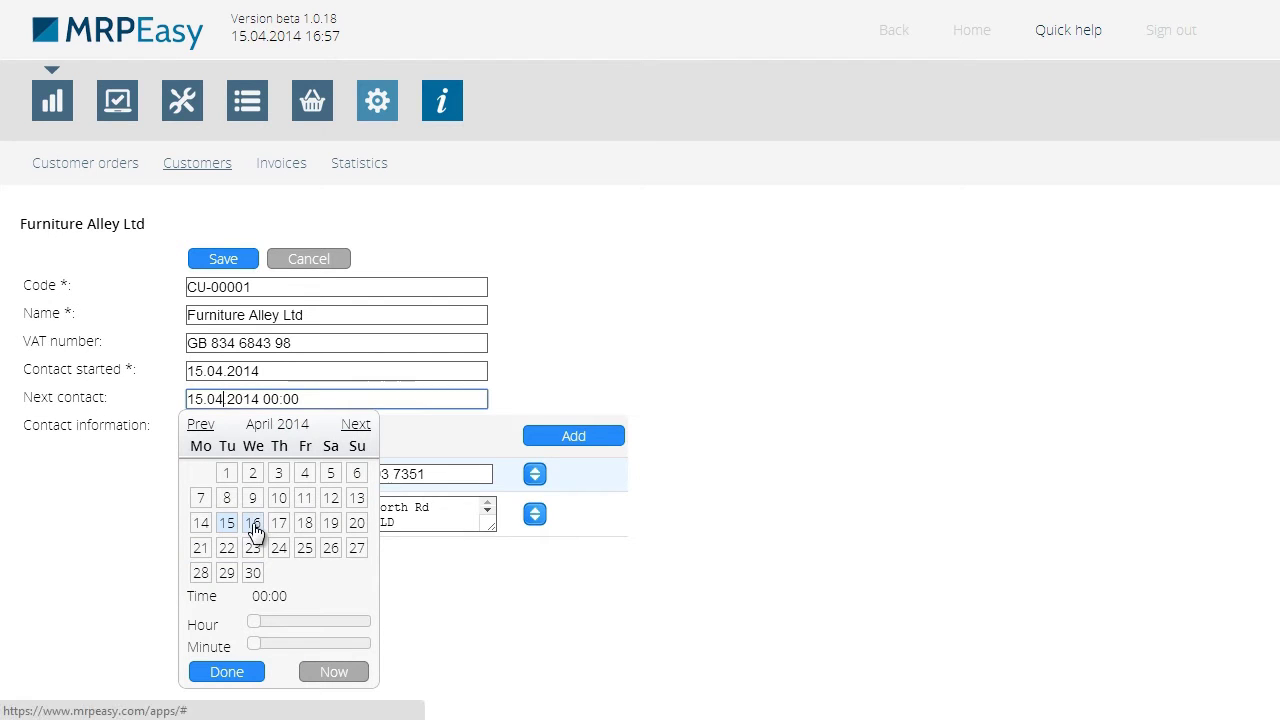
left_click(252, 522)
left_click_drag(257, 621, 329, 622)
left_click_drag(255, 646, 315, 645)
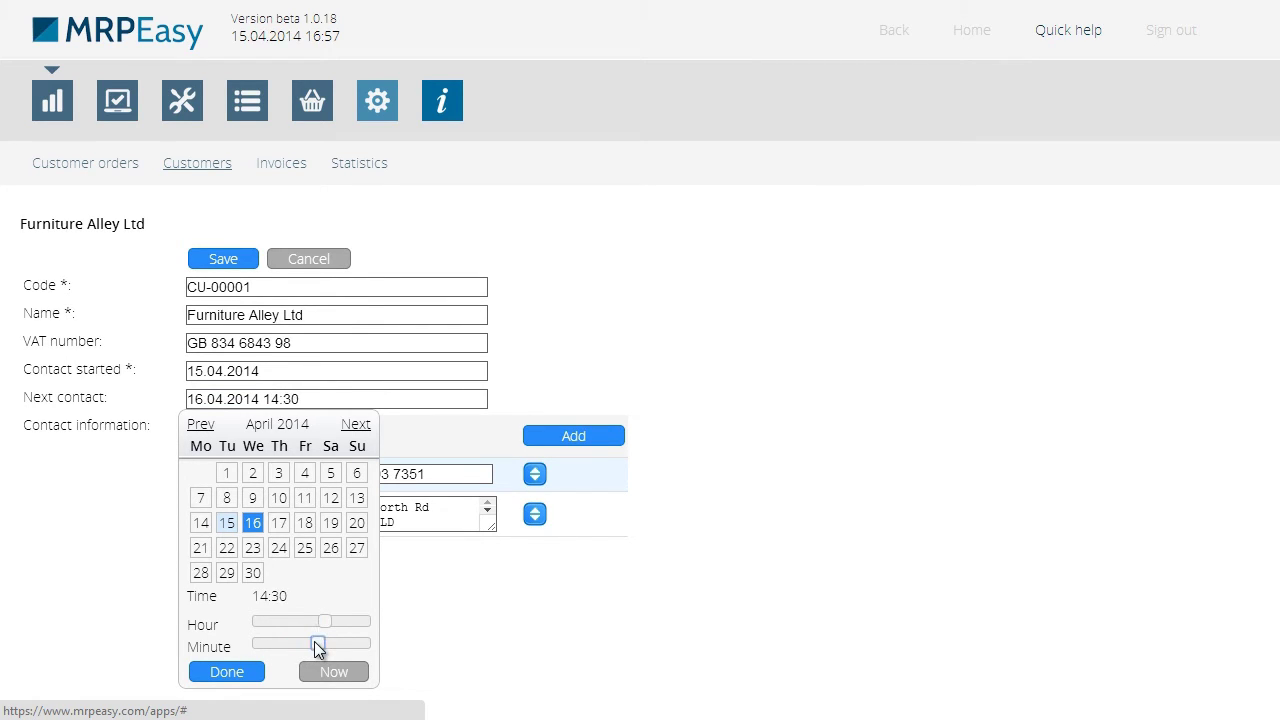
left_click(230, 671)
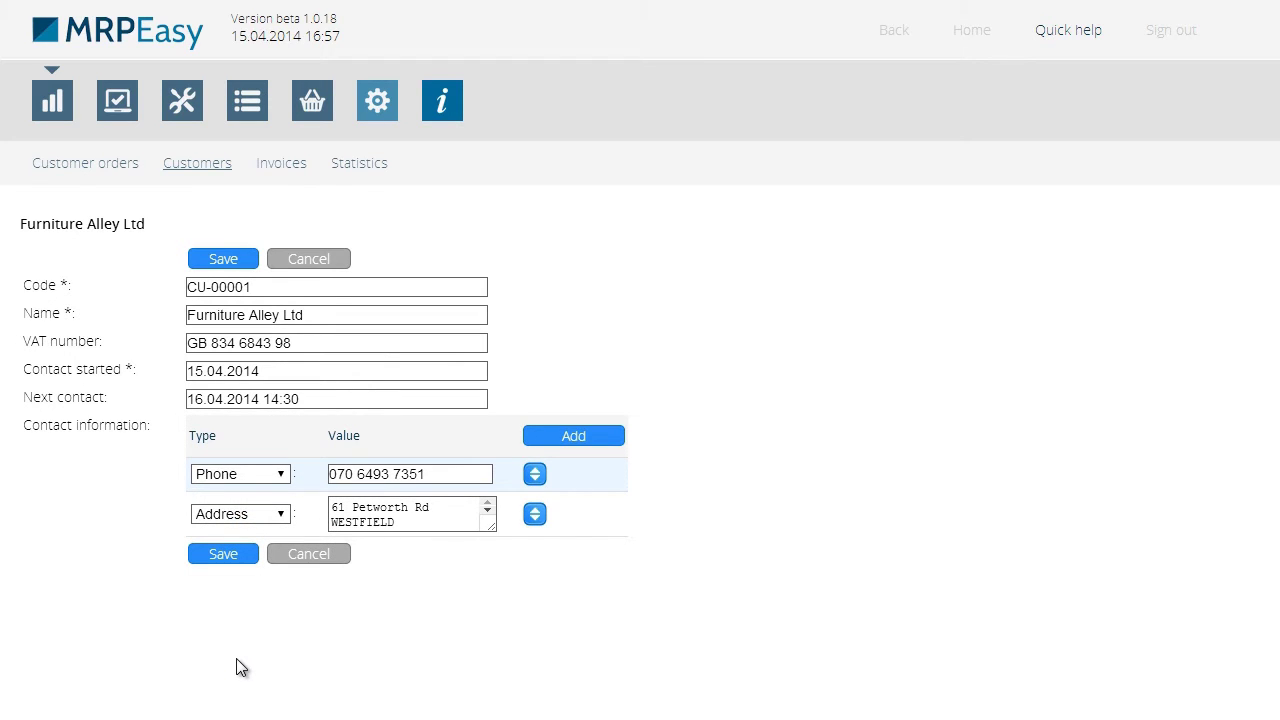
Save the customer's next-contact change and return to the Customers list
left_click(222, 554)
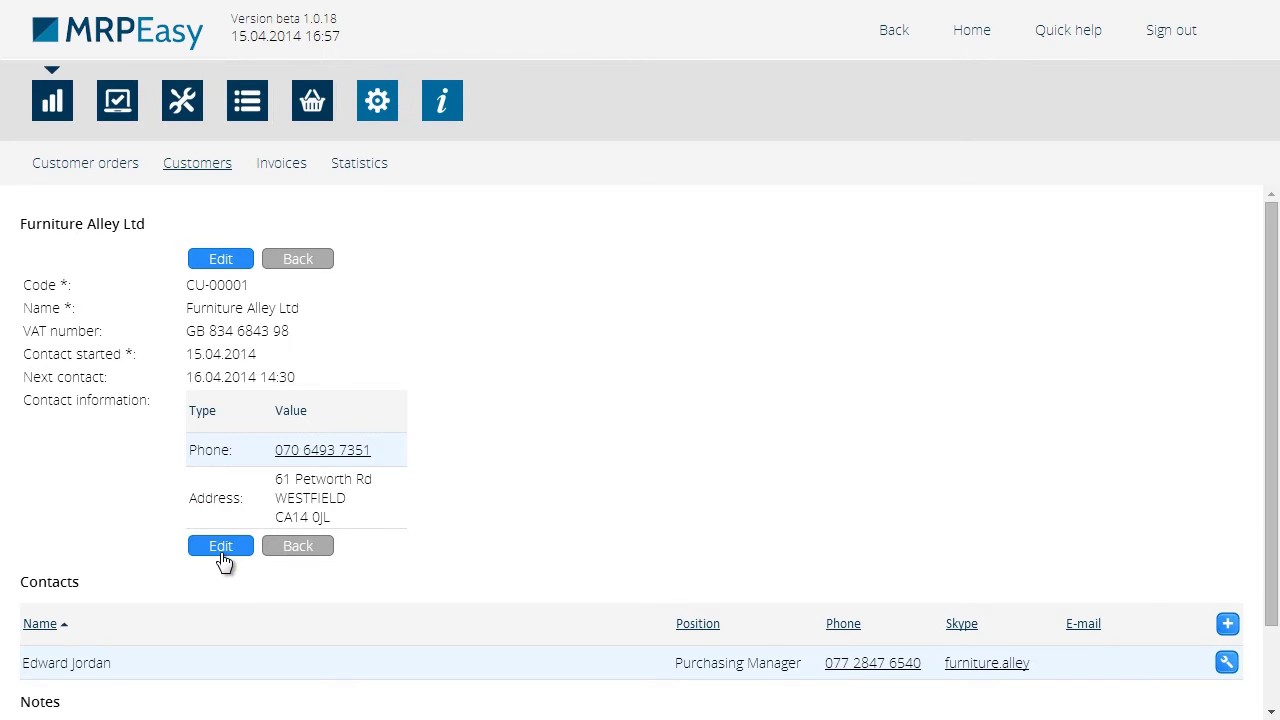
left_click(296, 550)
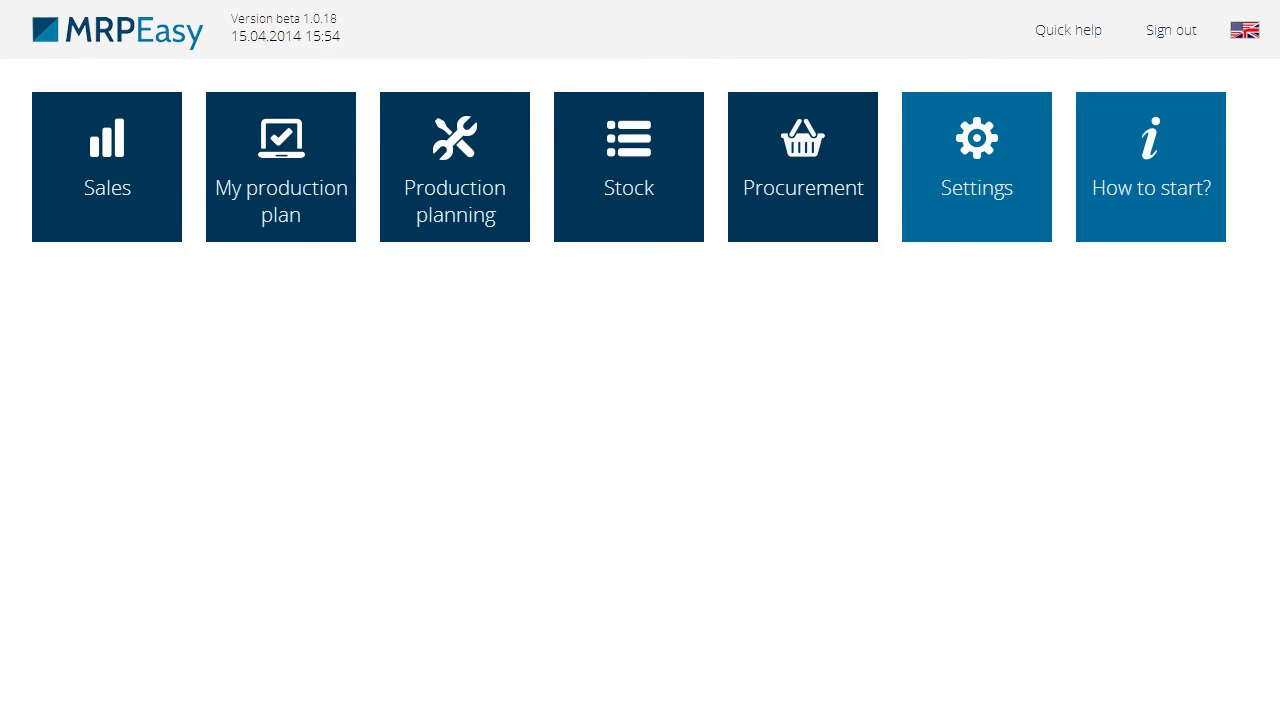
Open the details of customer order CO-00003
left_click(145, 155)
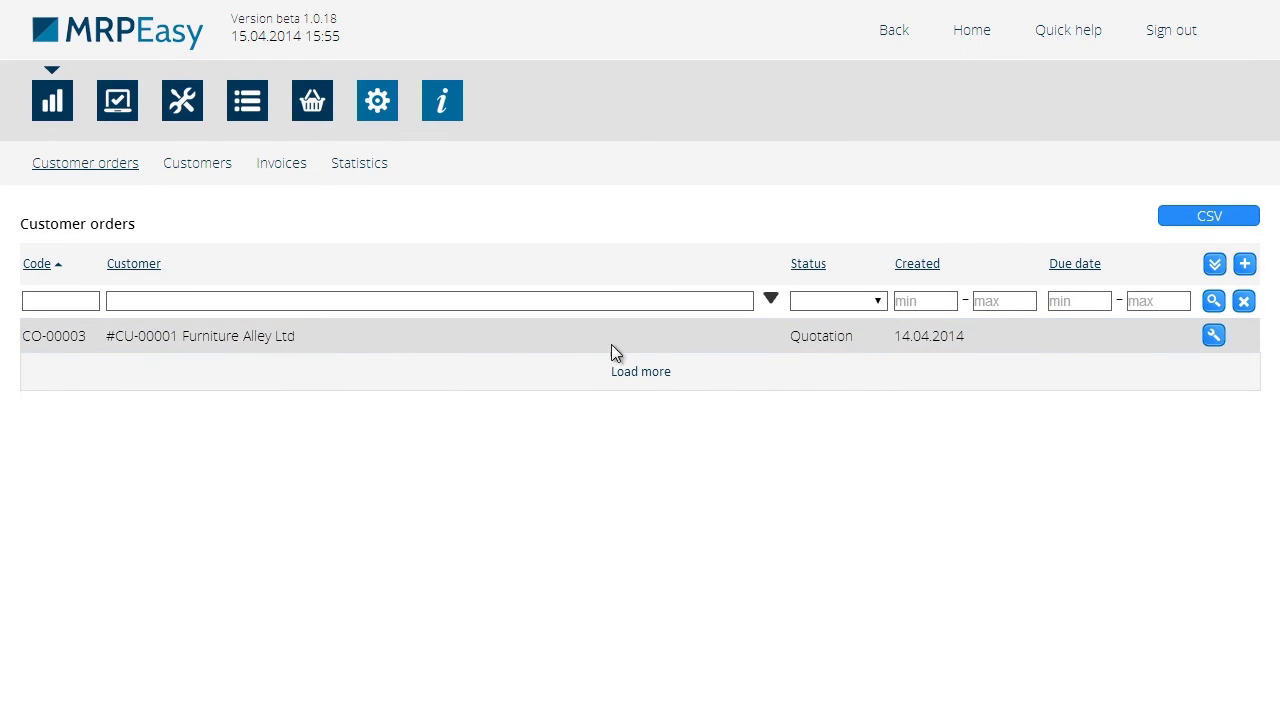
left_click(1212, 338)
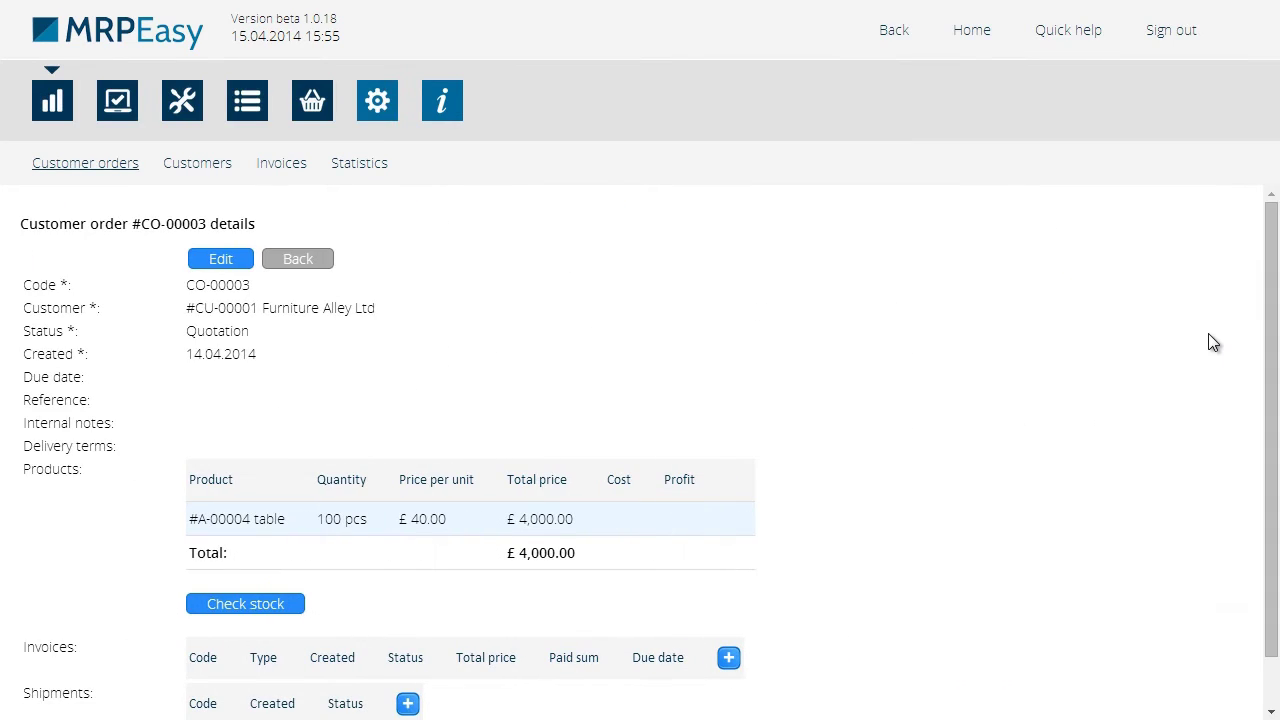
left_click_drag(1271, 414, 1276, 474)
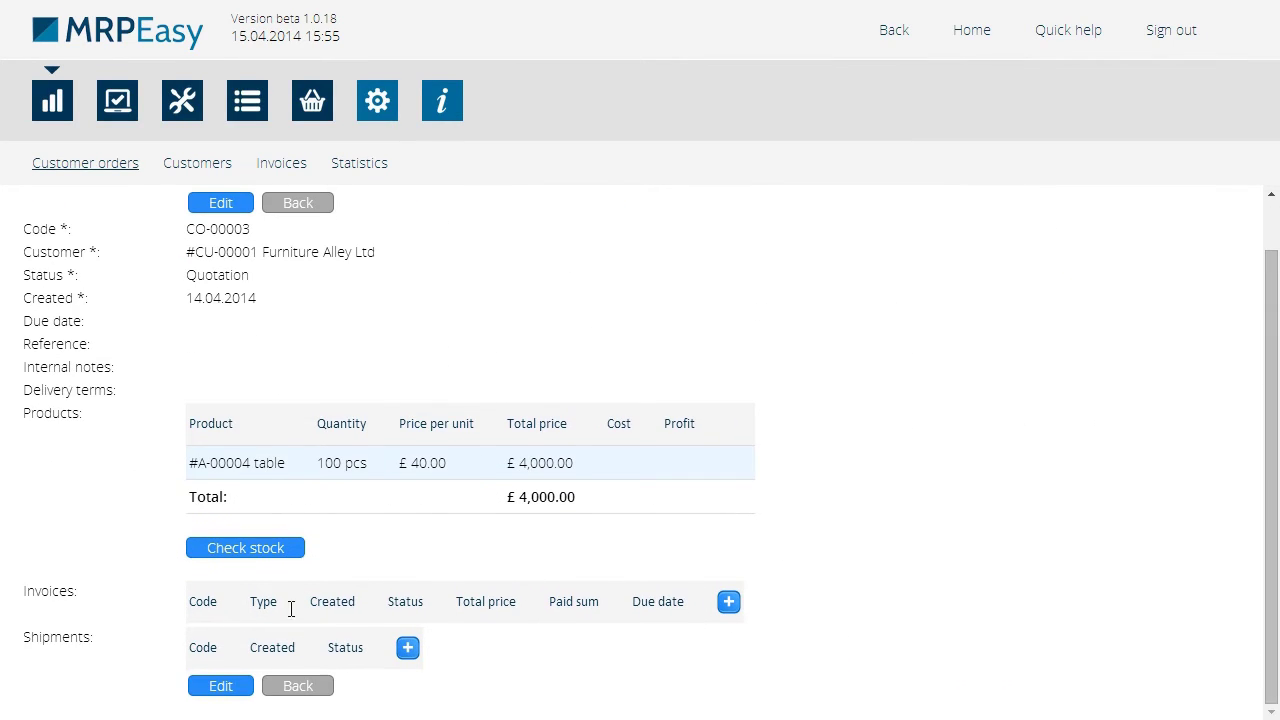
Create an Invoice due 22.04.2014 with the note 'Indicate if there has been a down payment'
left_click(729, 603)
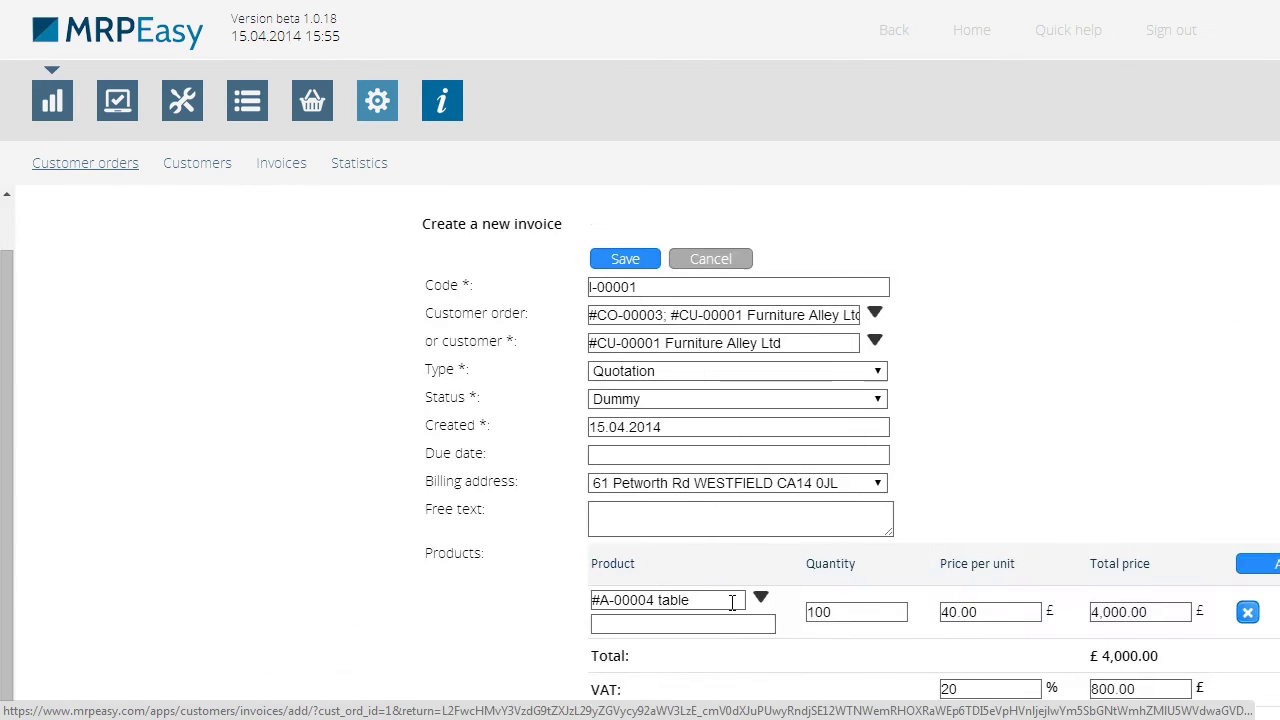
left_click(476, 374)
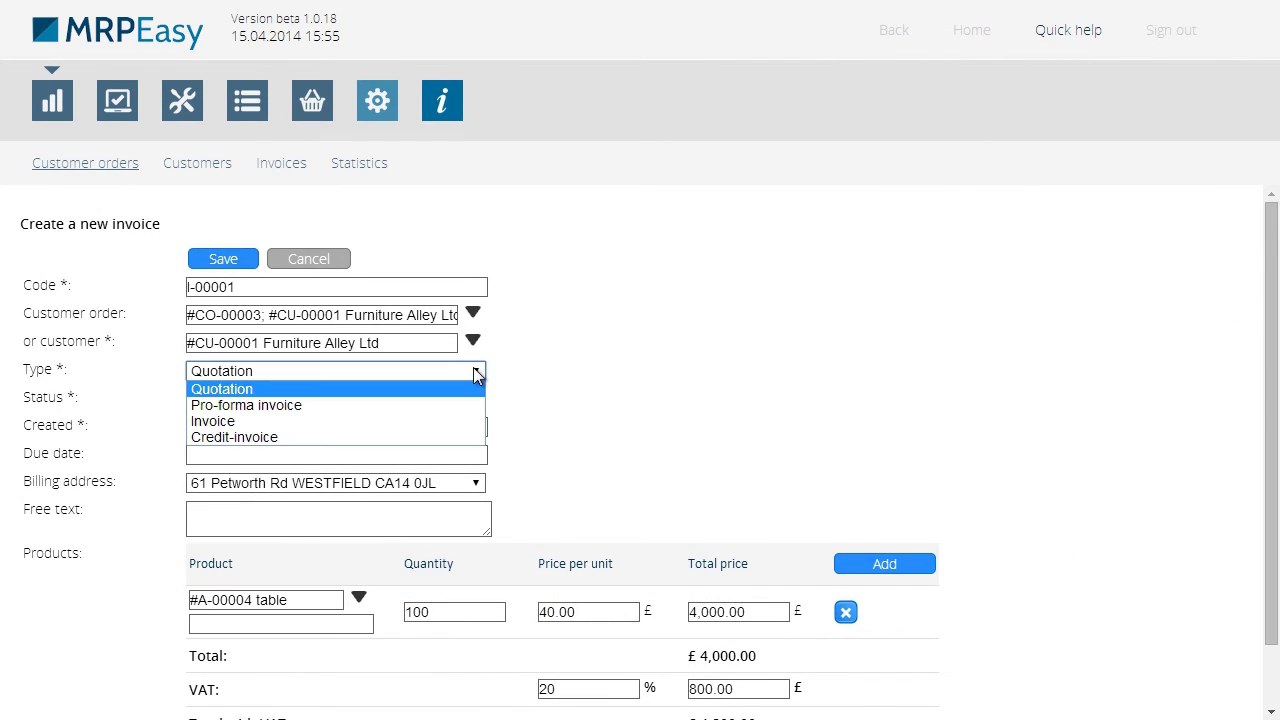
left_click(459, 423)
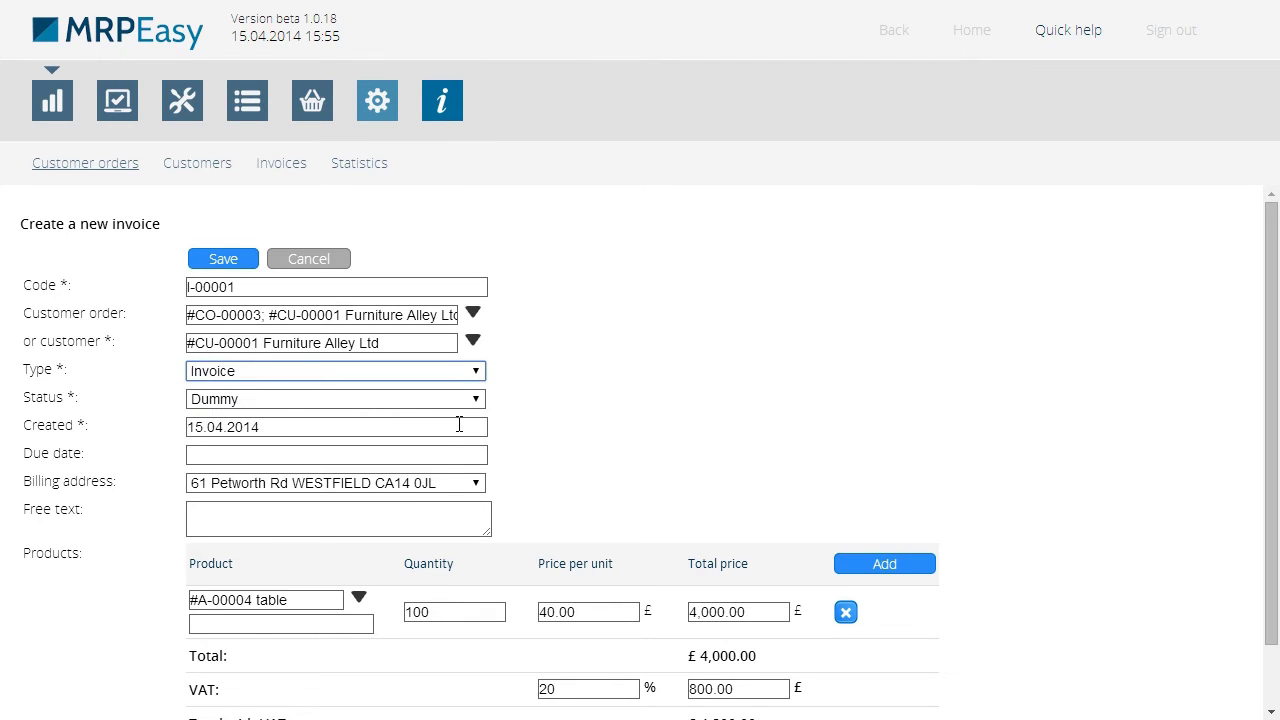
left_click(369, 456)
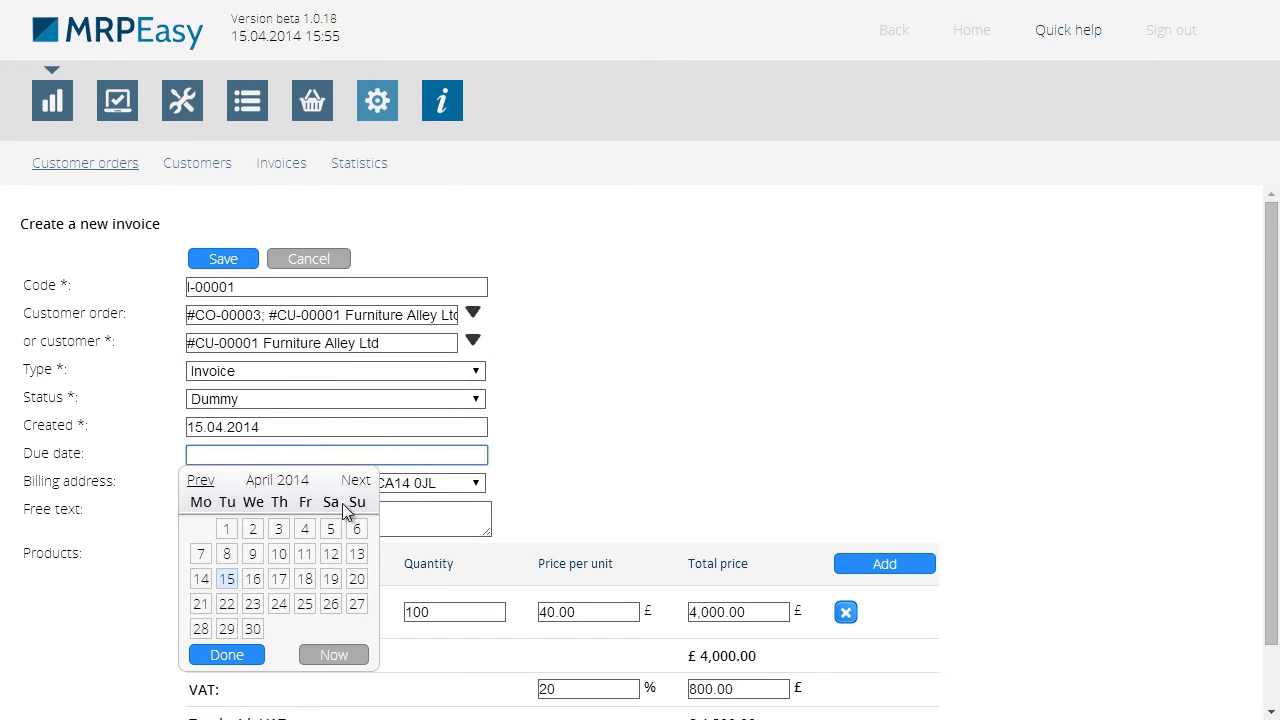
left_click(227, 604)
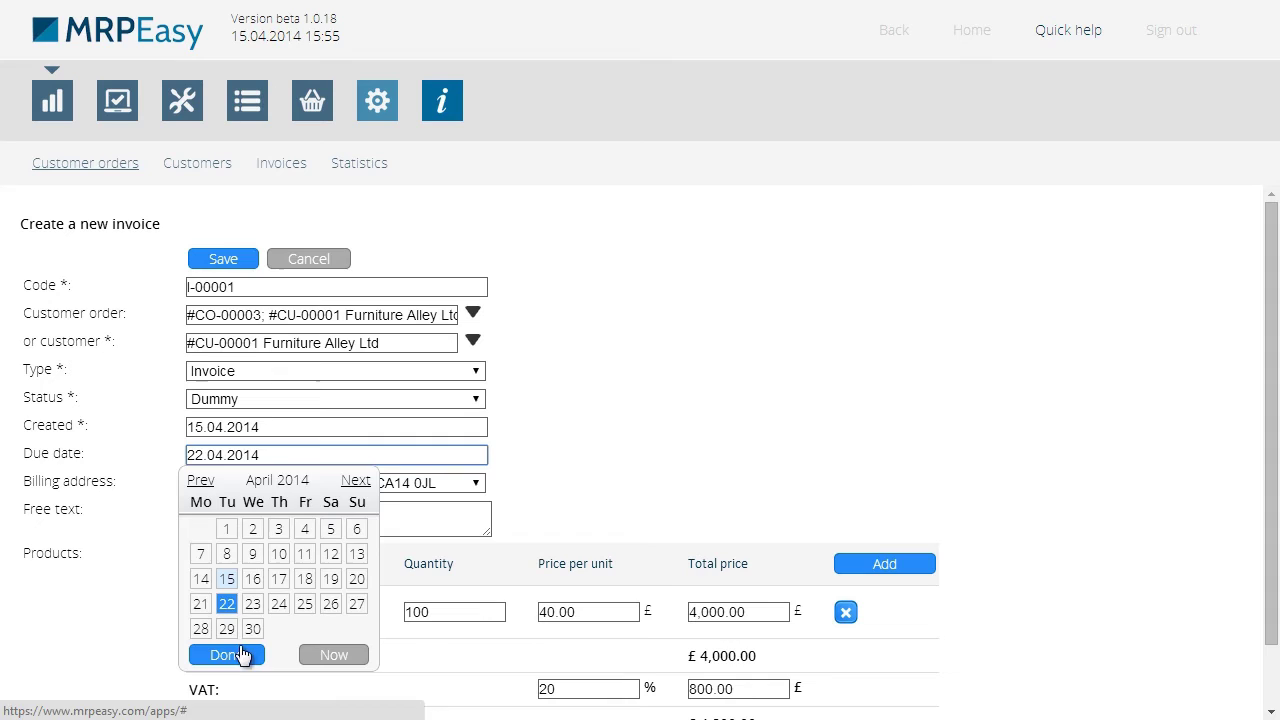
left_click(241, 654)
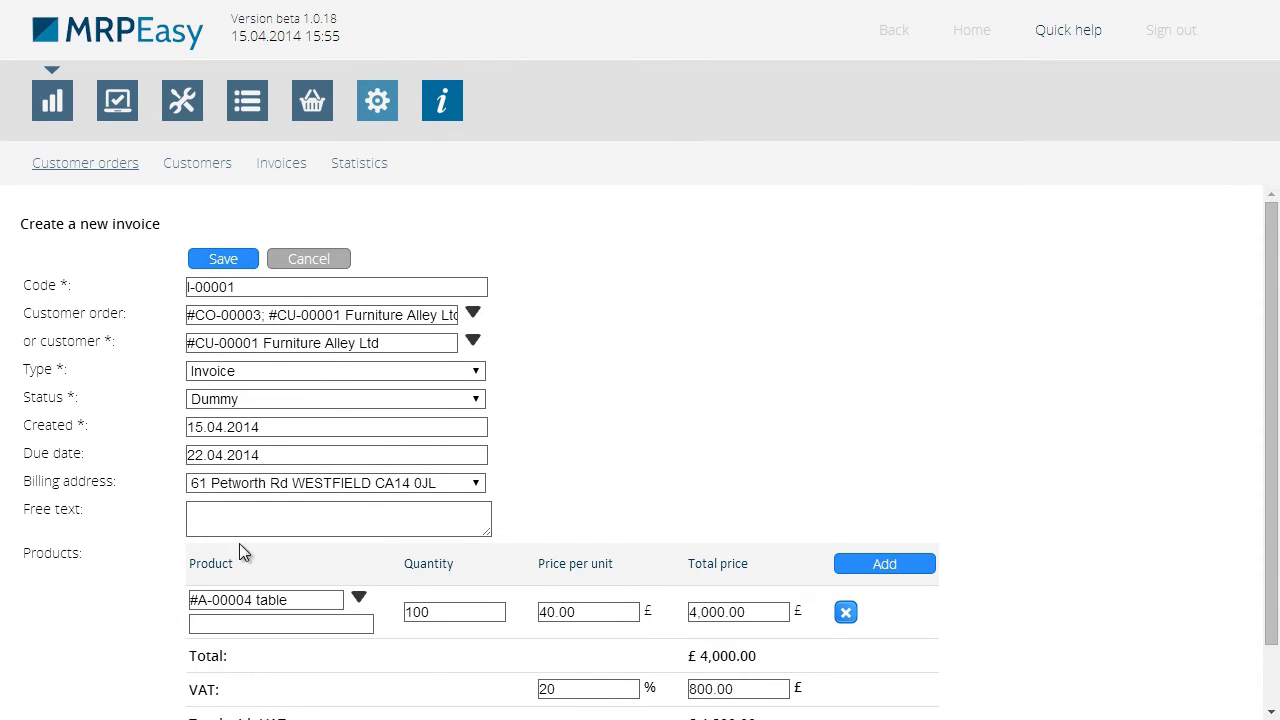
left_click(240, 518)
type("In")
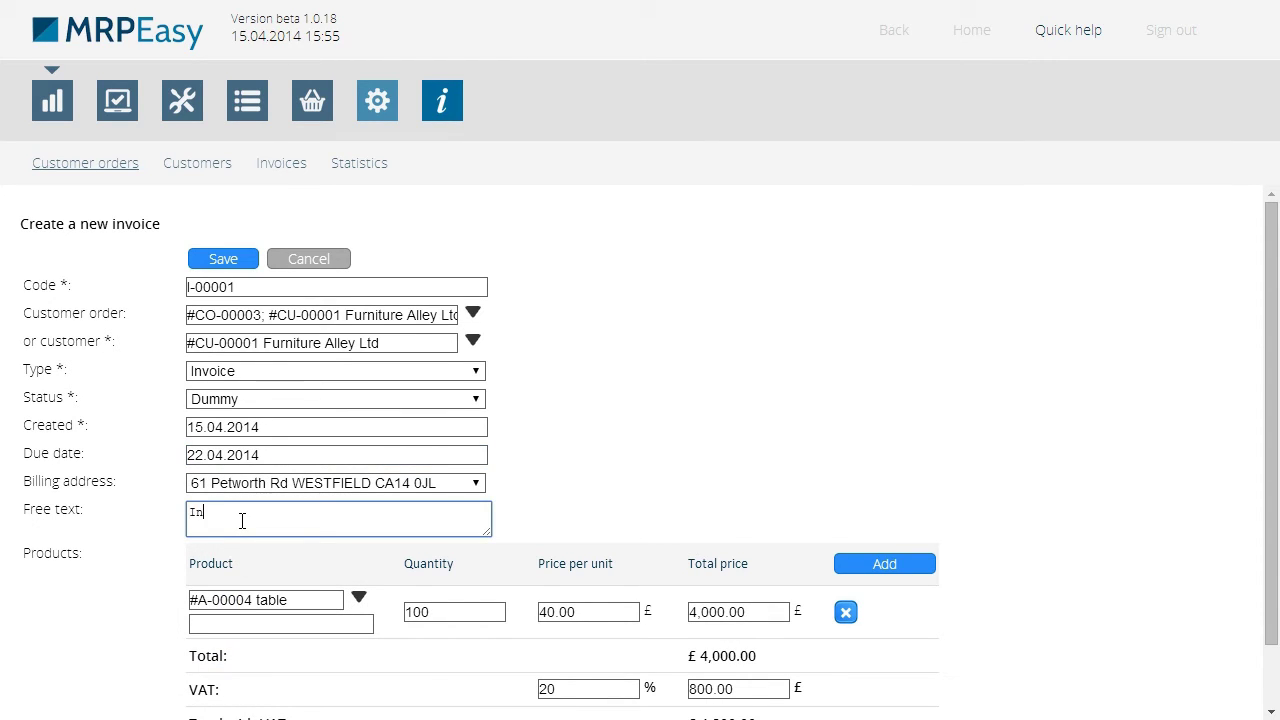
type("dicate if there has been a down paymen")
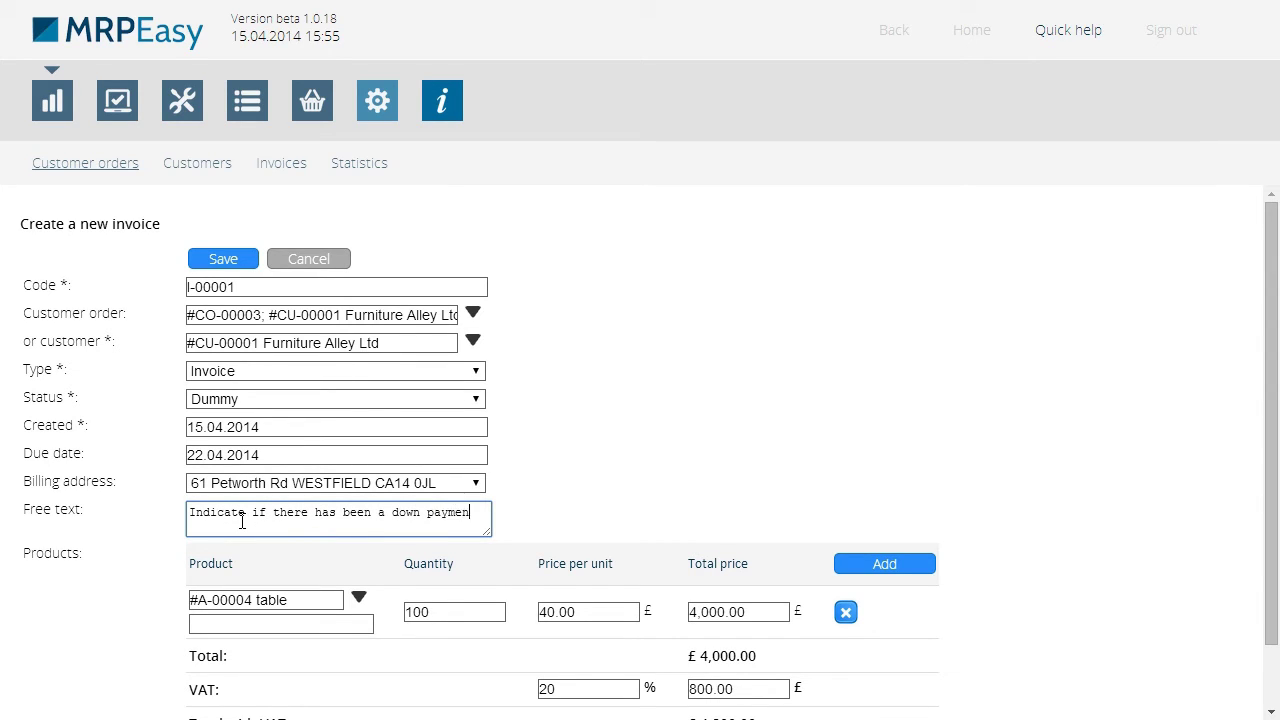
type("t")
left_click_drag(1272, 553, 1273, 643)
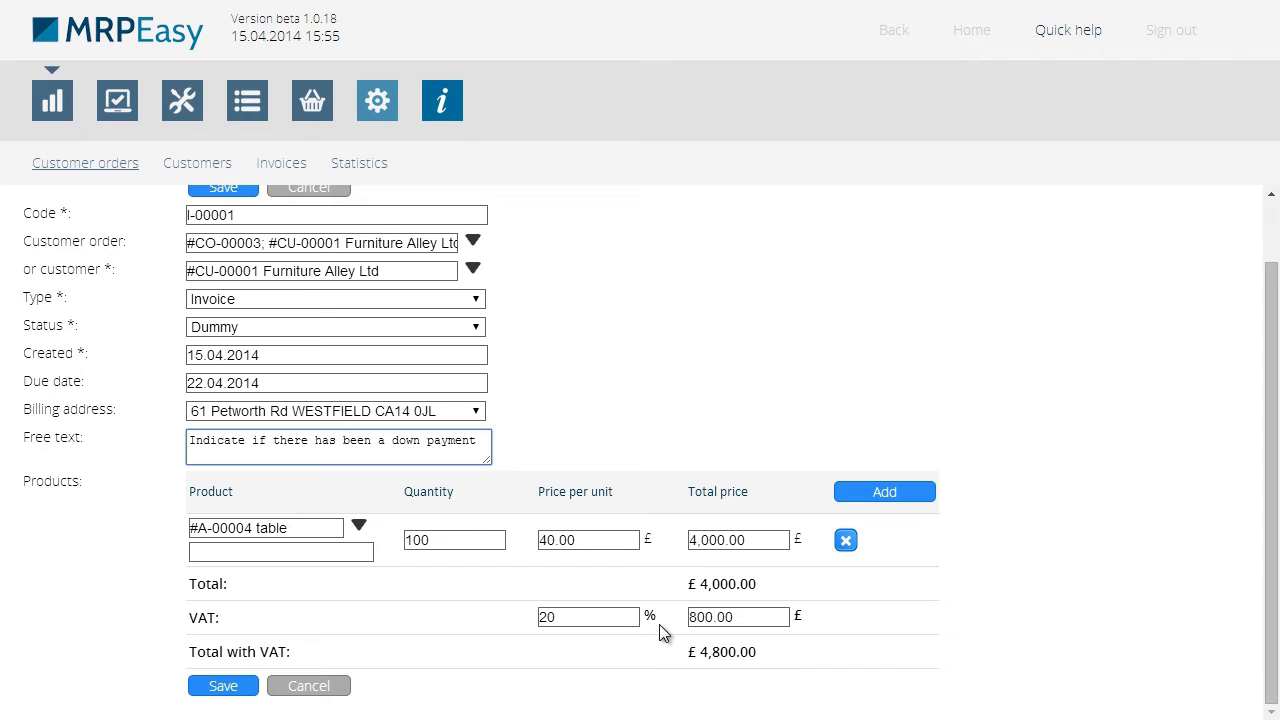
Save invoice I-00001 for order CO-00003
left_click(223, 687)
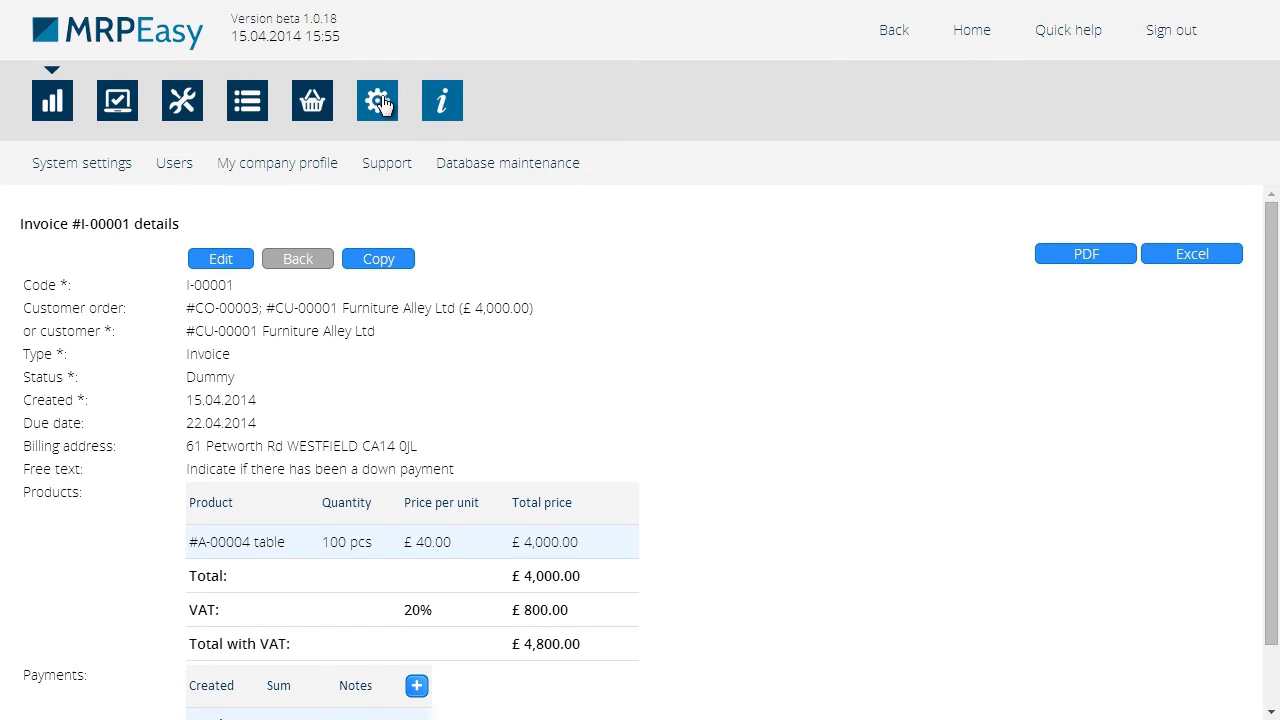
Open System settings and scroll down to review the company details
left_click(380, 102)
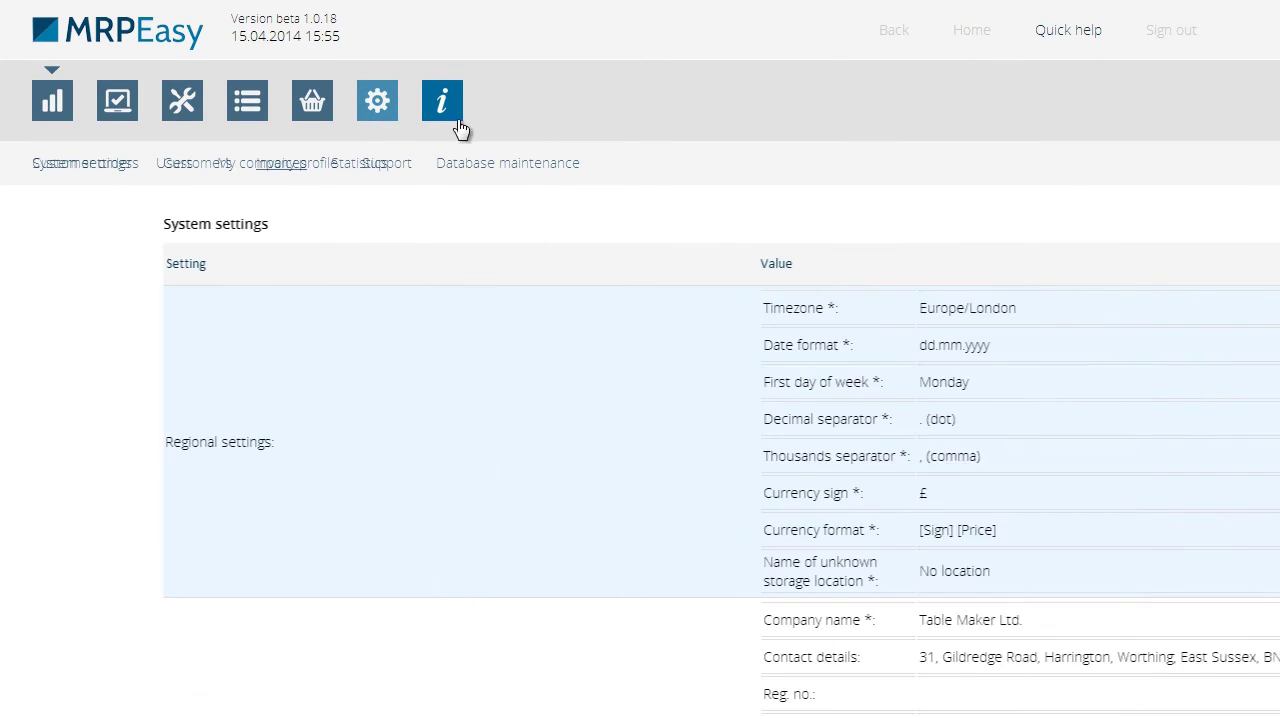
left_click_drag(1272, 262, 1278, 374)
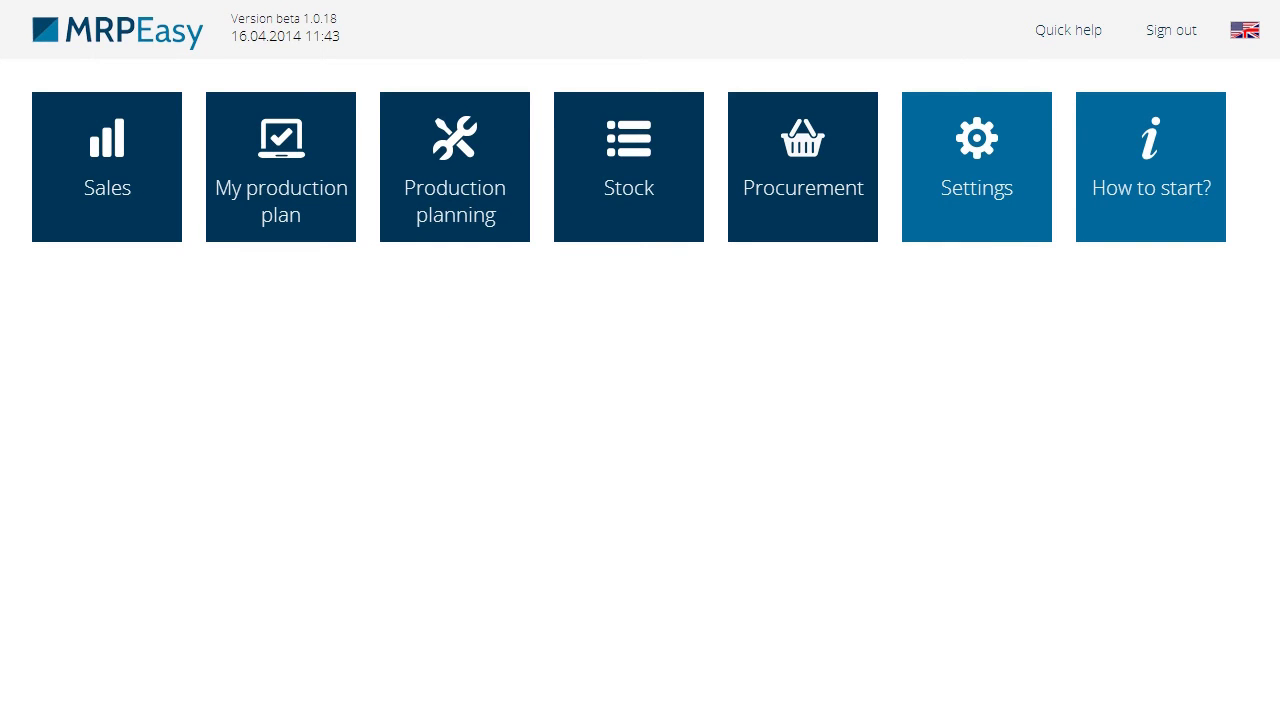
Show the per-customer sales Statistics for 01.01.2014–16.04.2014
left_click(144, 150)
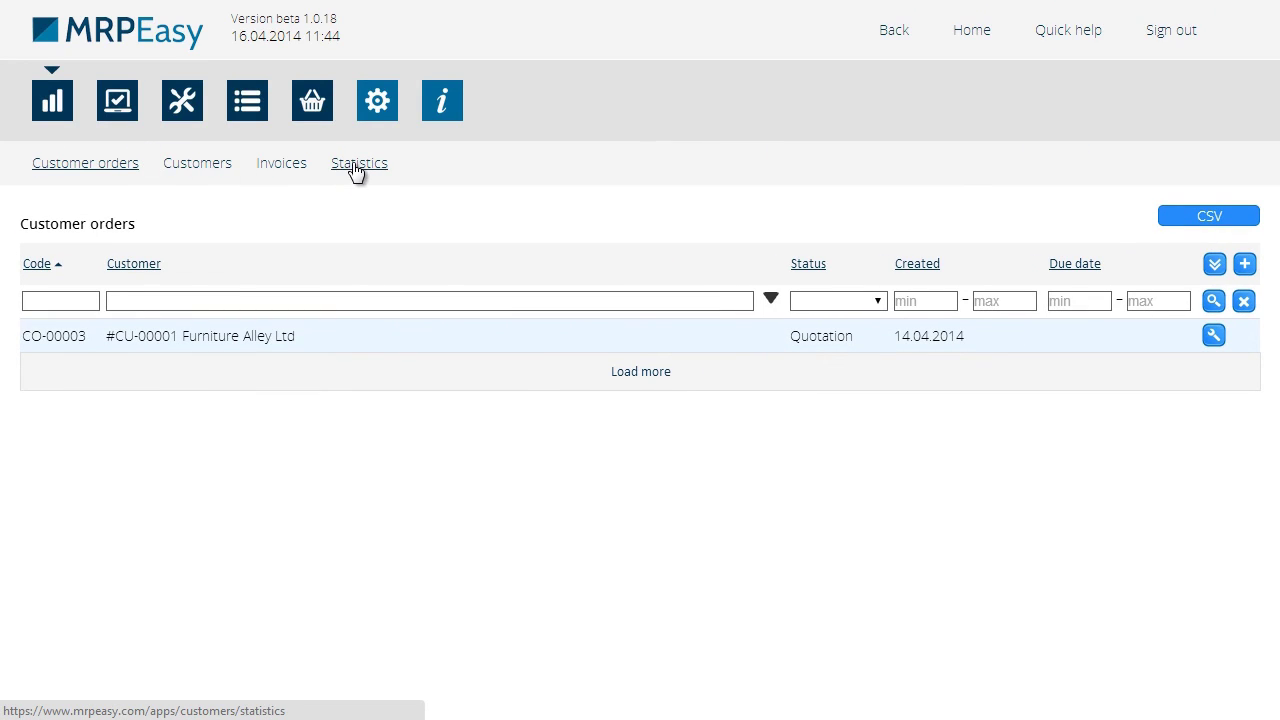
left_click(352, 166)
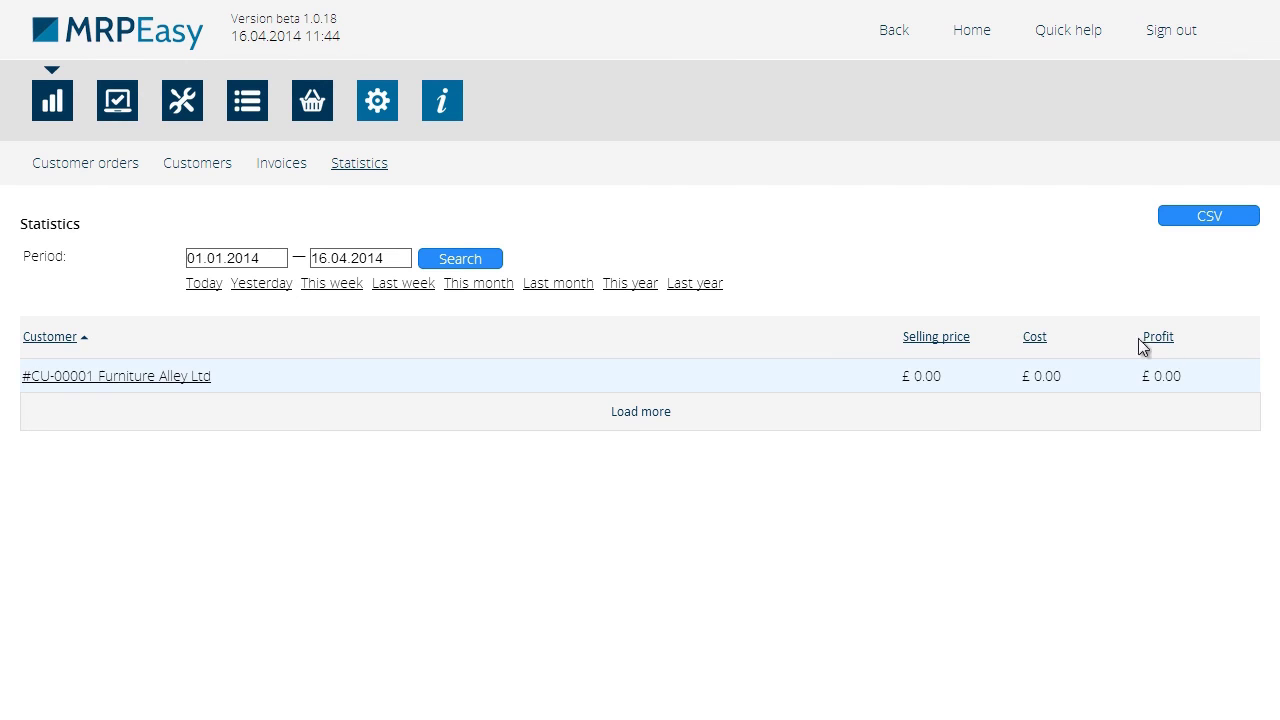
Change order CO-00003's status to Shipped & invoiced and save it
left_click(122, 170)
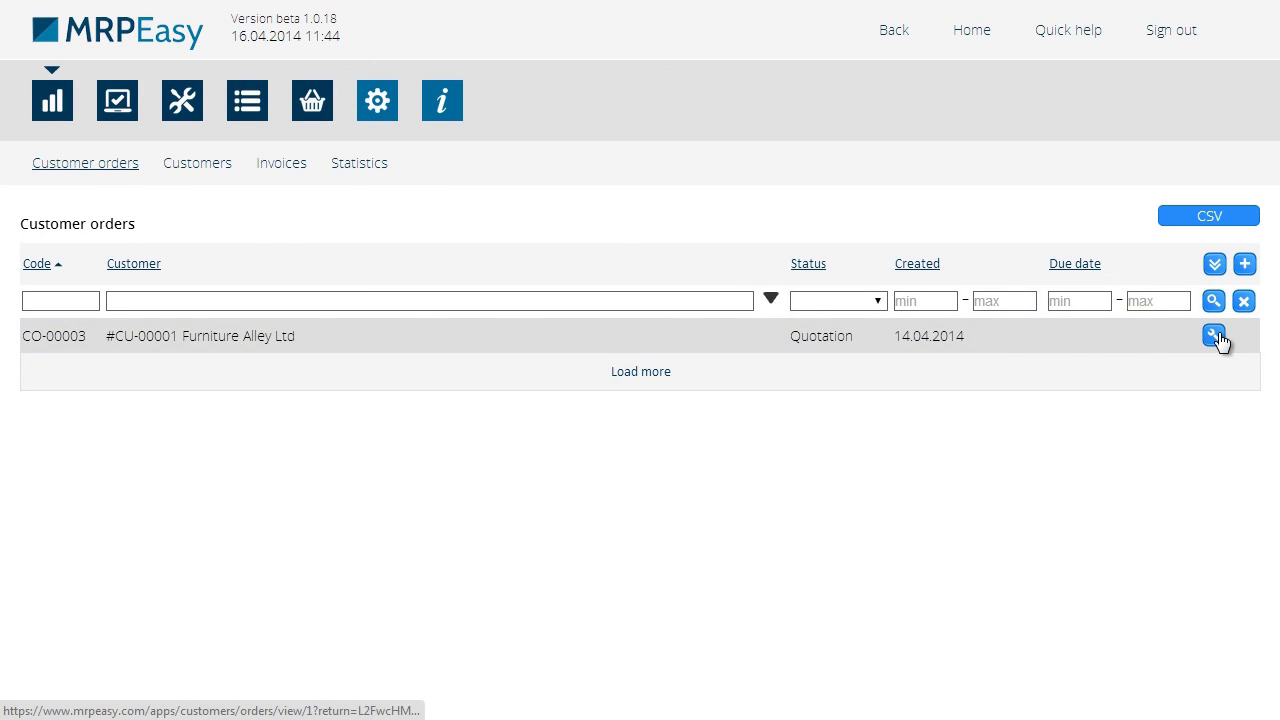
left_click(1213, 336)
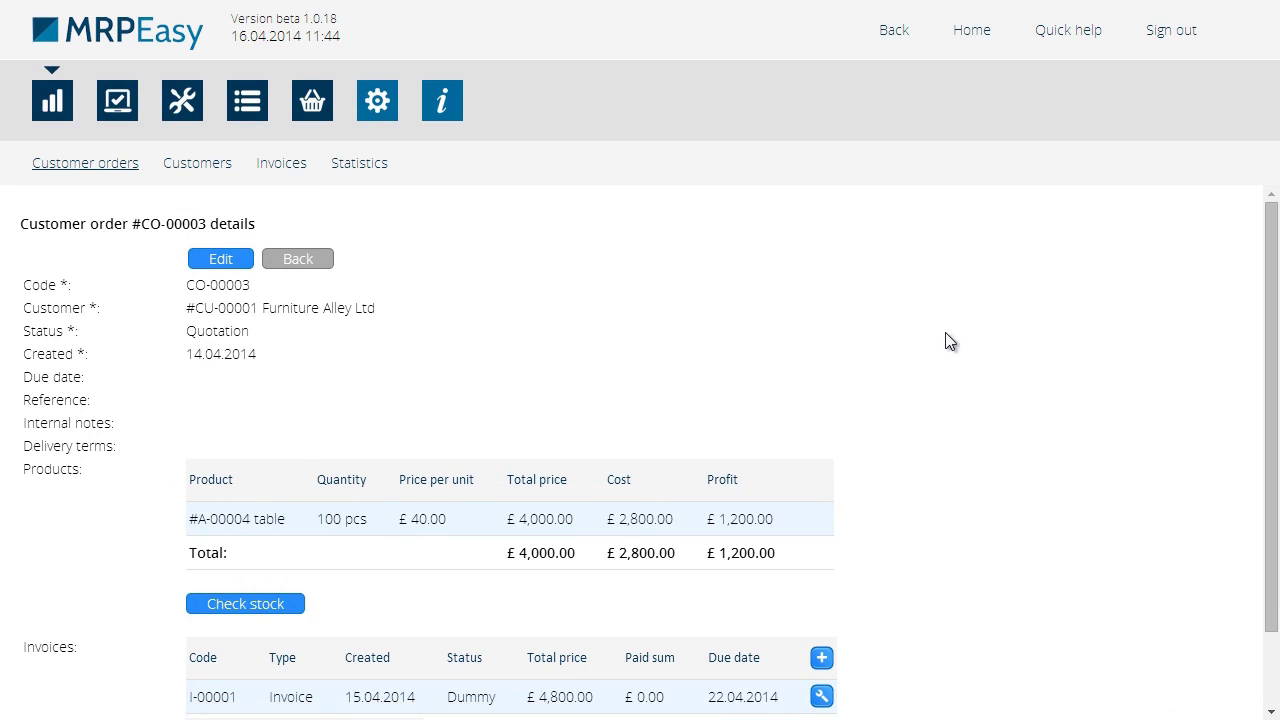
left_click(222, 258)
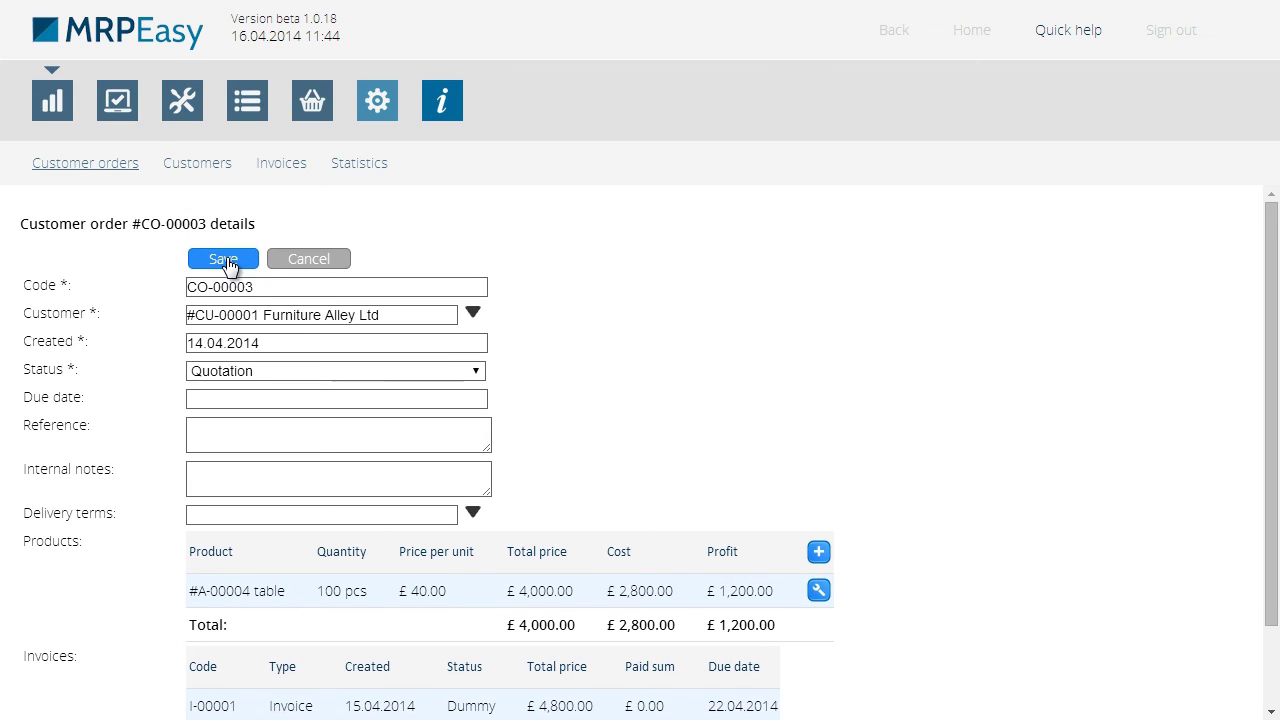
left_click(473, 371)
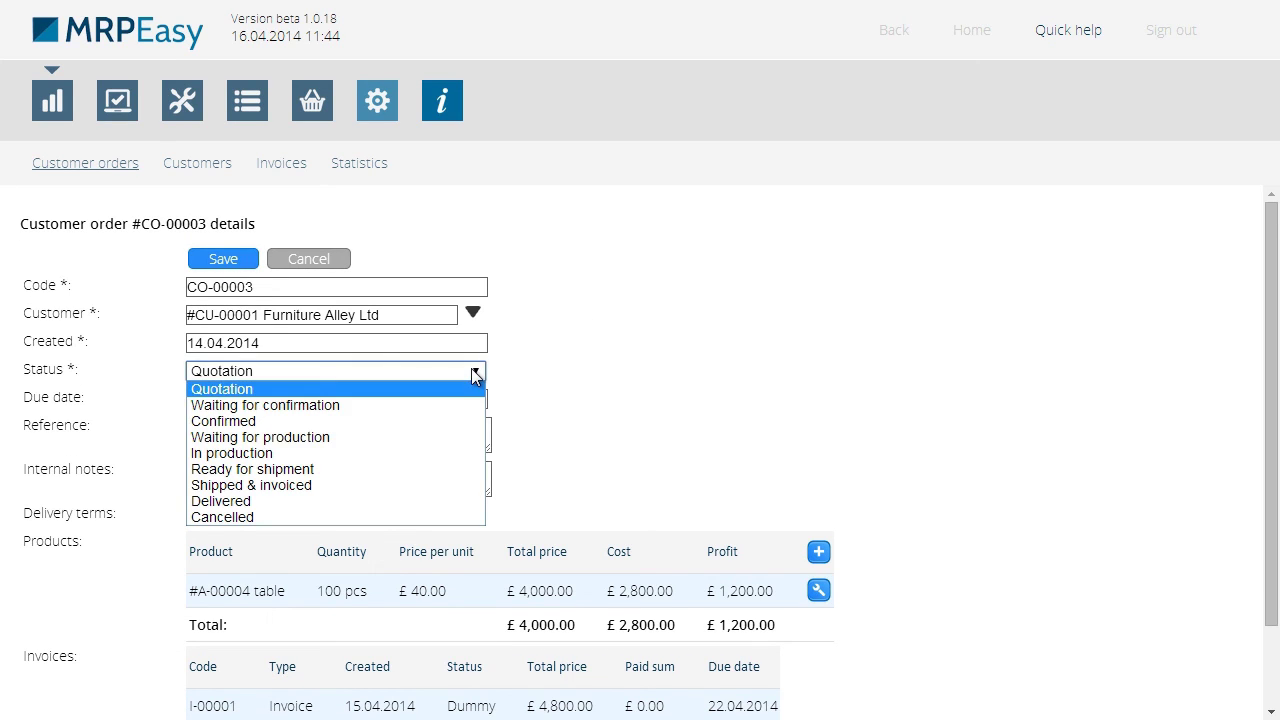
left_click(442, 484)
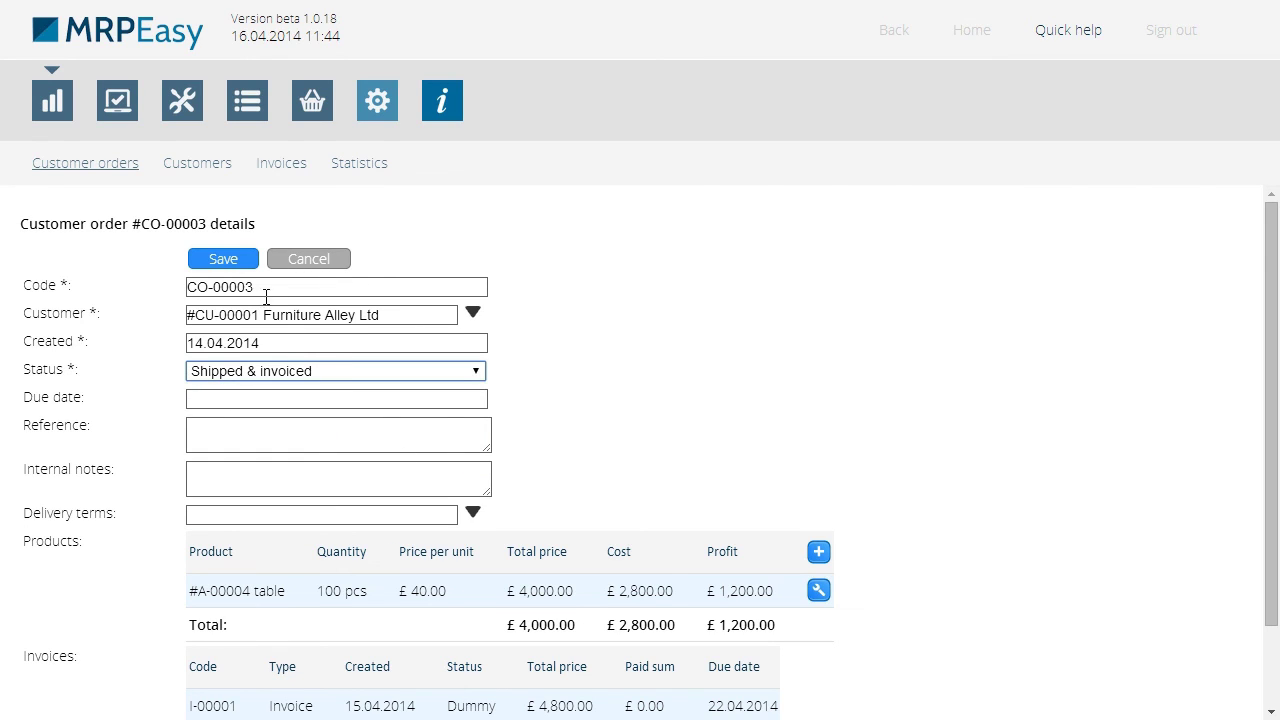
left_click(226, 258)
left_click(274, 262)
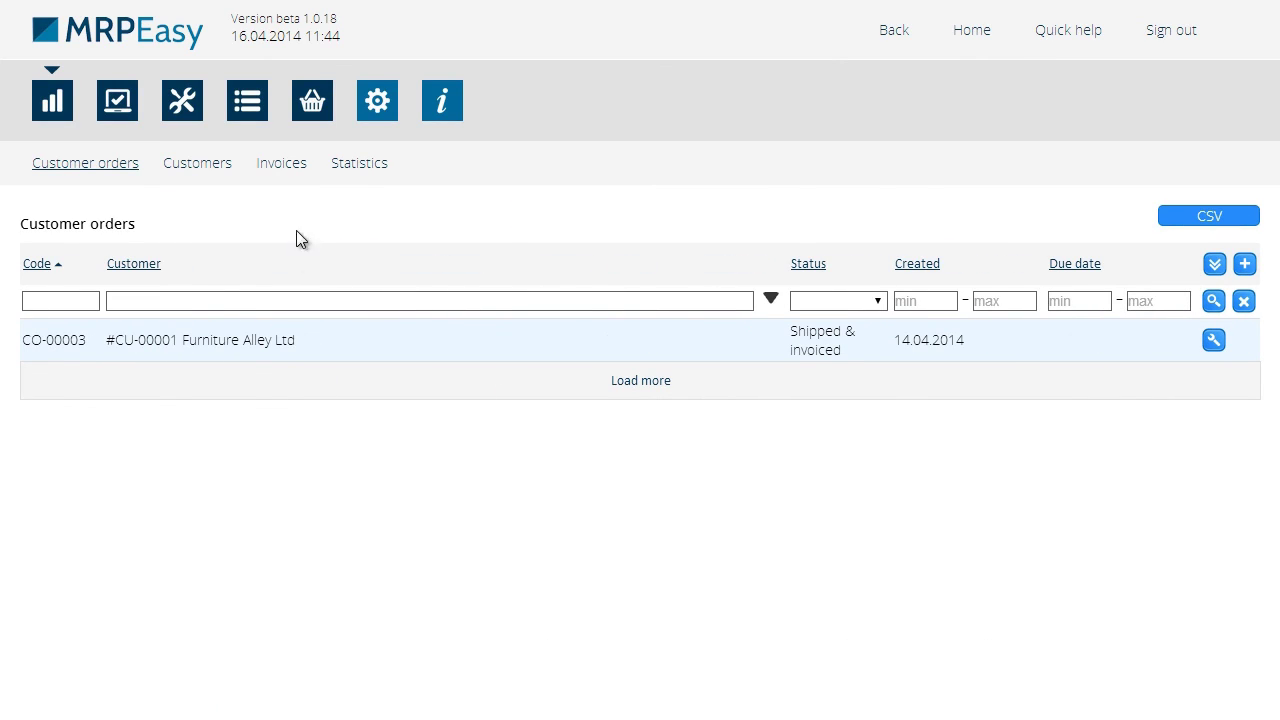
Reopen sales Statistics showing Furniture Alley Ltd's £1,200.00 profit
left_click(354, 167)
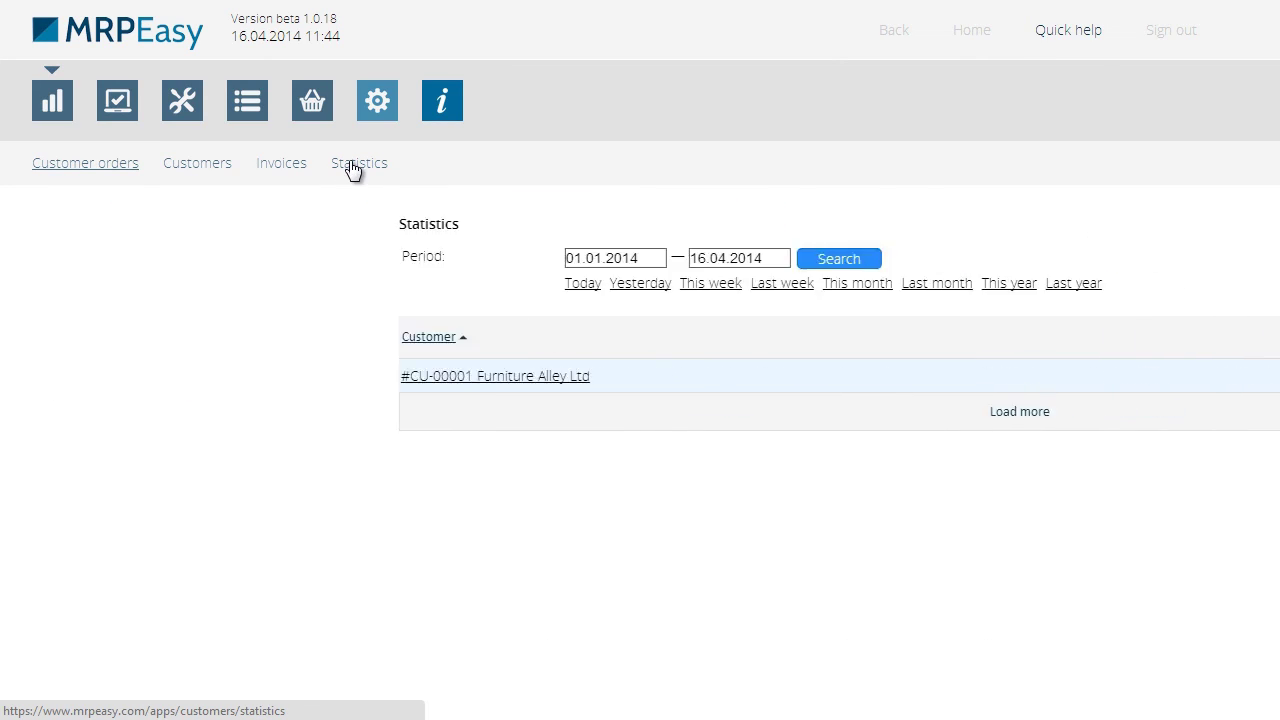